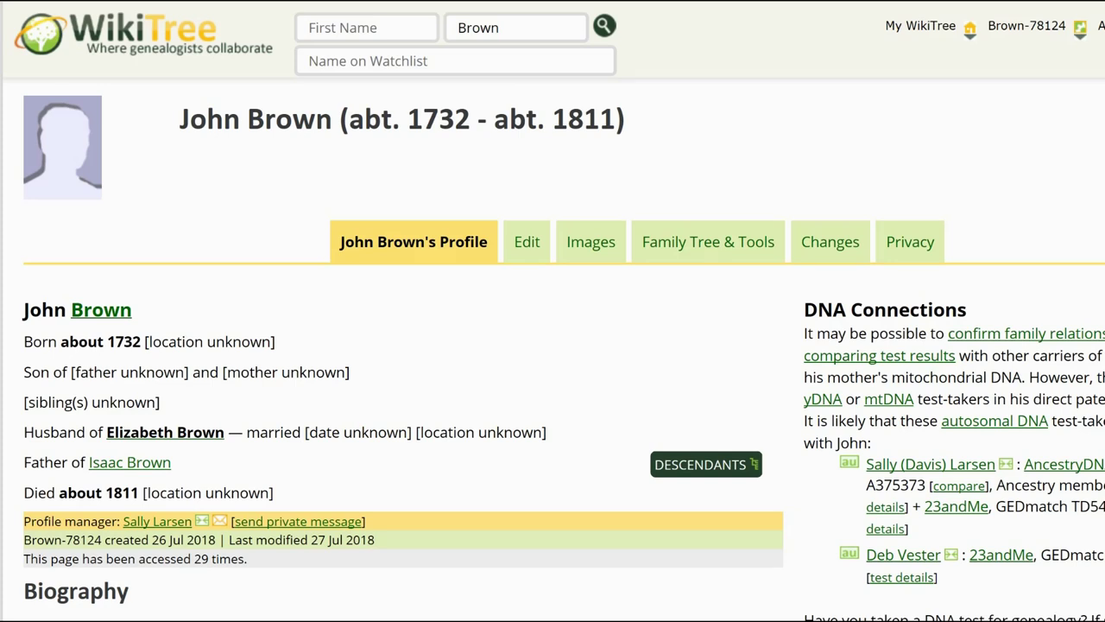
Search for matches to the 1791 Culpepper, Virginia profile and compare the possible match side by side with it.
{"action": "mouse_move", "coordinate": [1024, 34]}
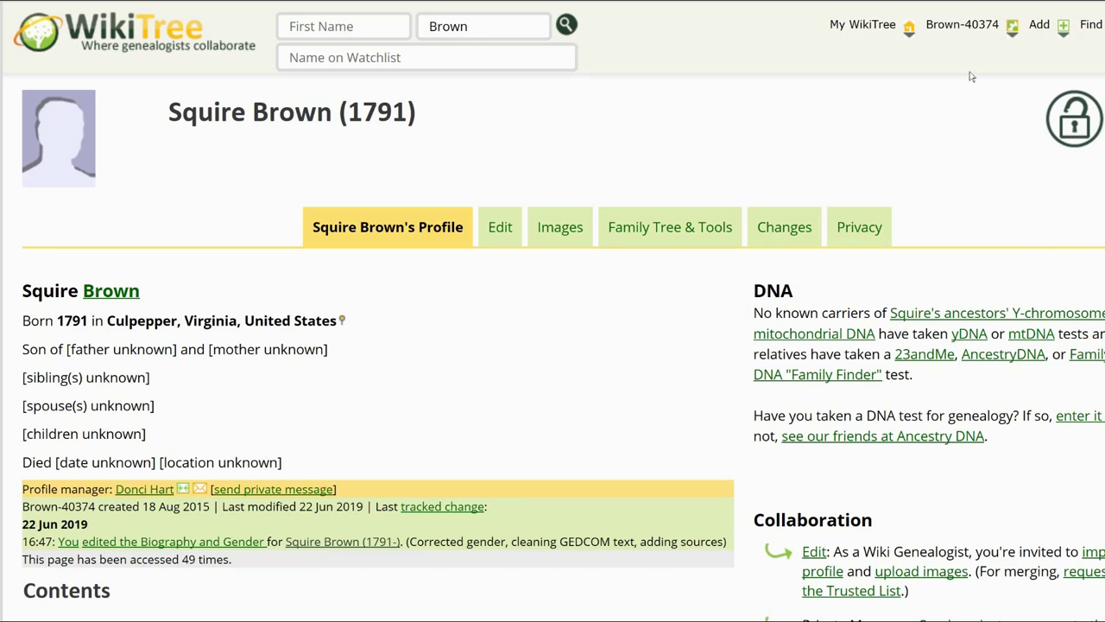
{"action": "mouse_move", "coordinate": [961, 38]}
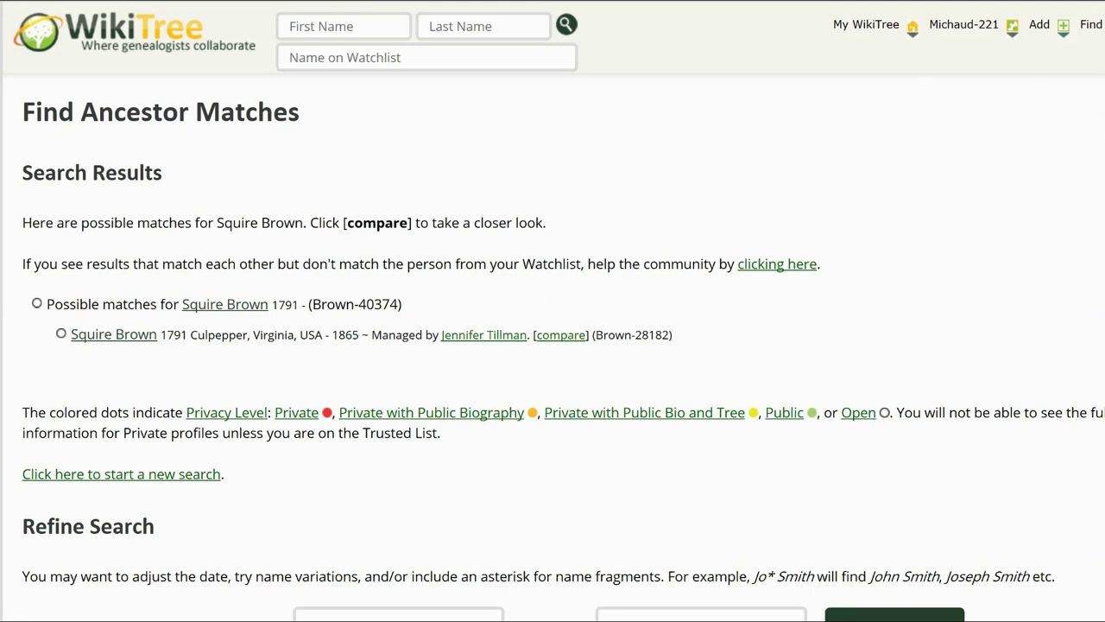
{"action": "left_click", "coordinate": [562, 340]}
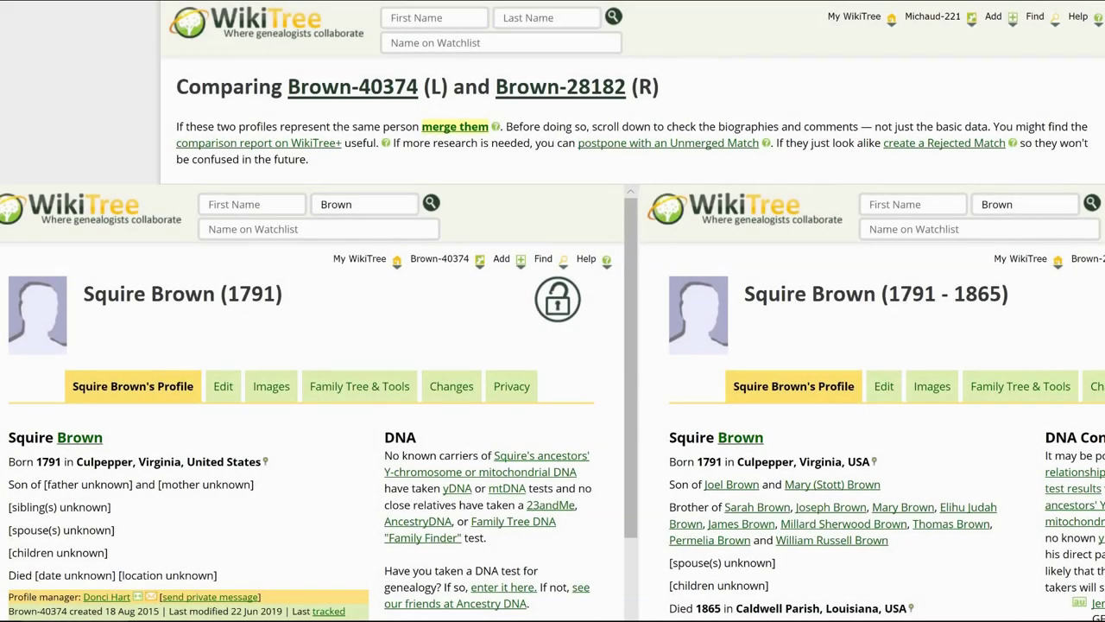
{"action": "scroll", "coordinate": [553, 346], "scroll_direction": "down", "scroll_amount": 4}
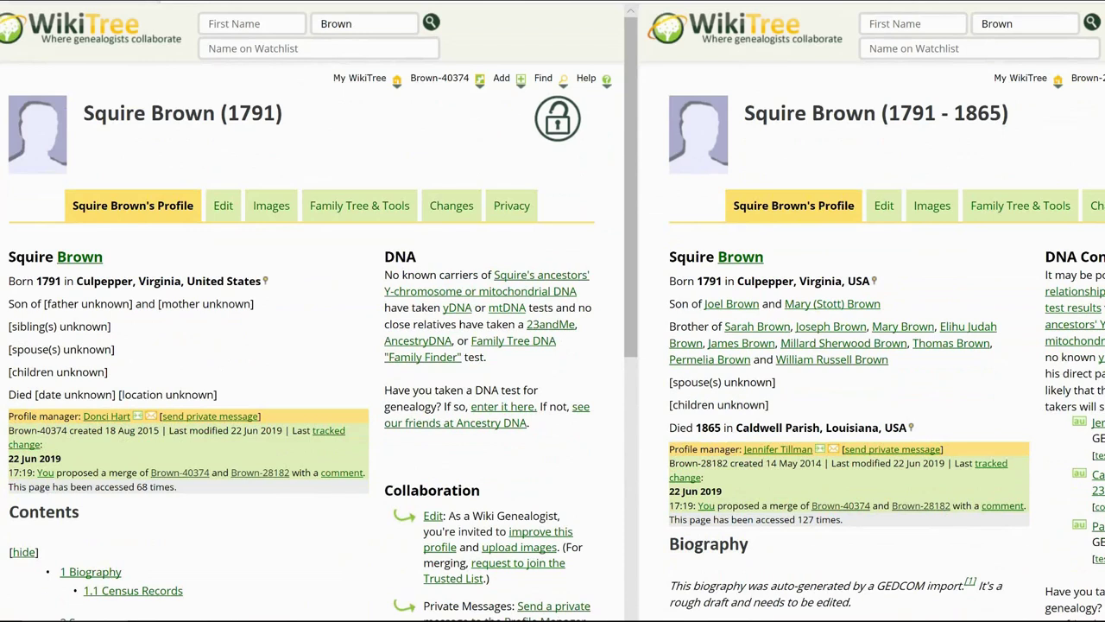
{"action": "scroll", "coordinate": [553, 345], "scroll_direction": "down", "scroll_amount": 1}
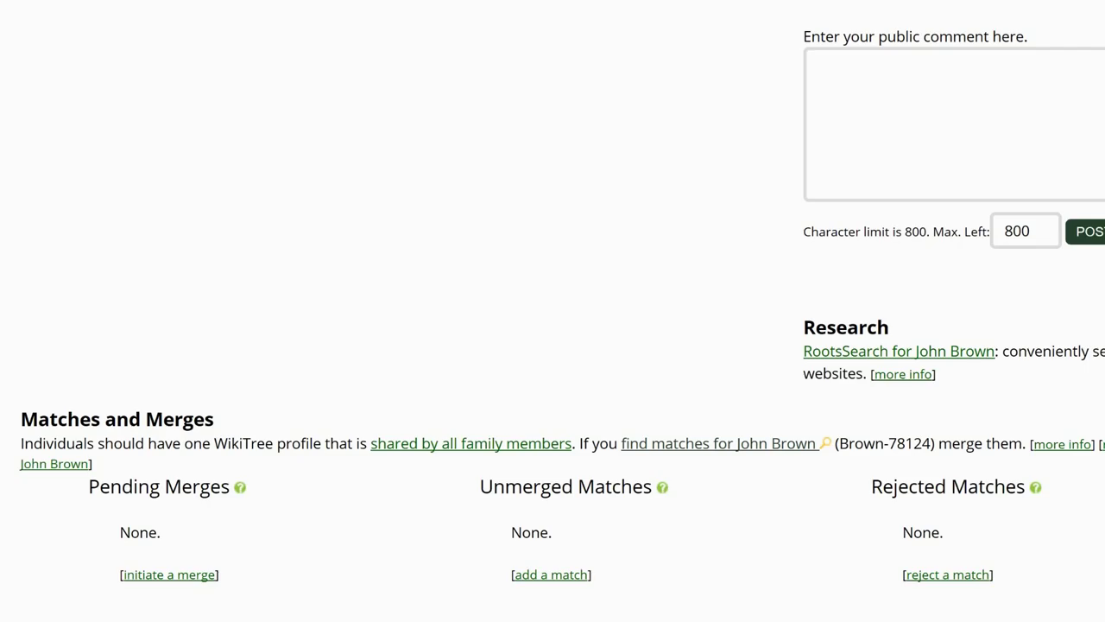
Initiate a merge for the abt. 1732 - abt. 1811 profile and enter the other profile's WikiTree ID as ID 2.
{"action": "left_click", "coordinate": [169, 575]}
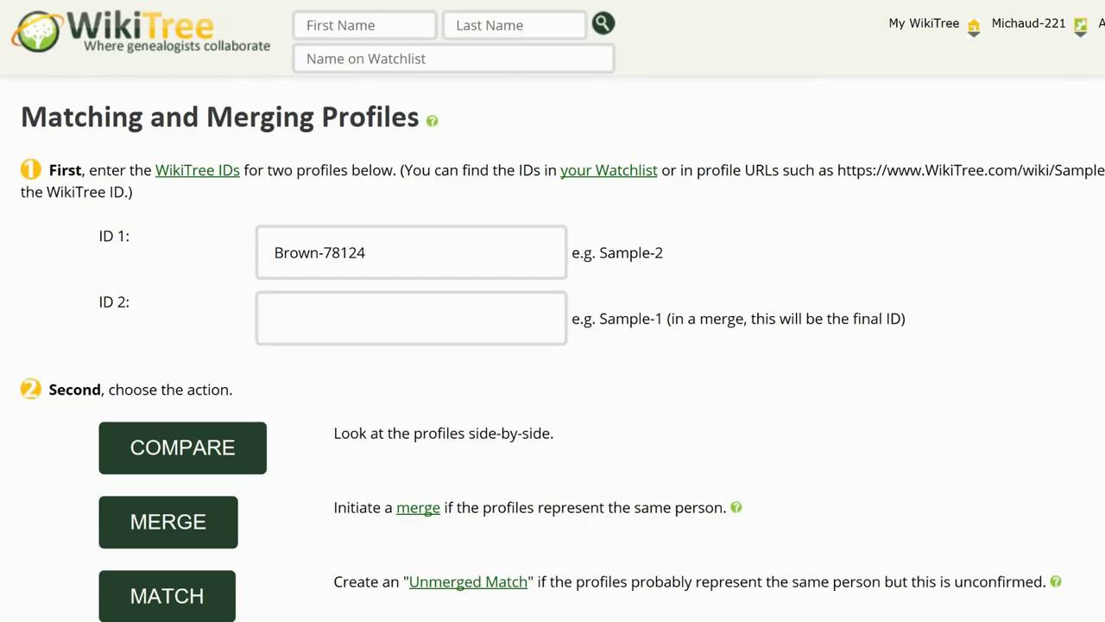
{"action": "left_click", "coordinate": [259, 319]}
{"action": "type", "text": "Brown-19174"}
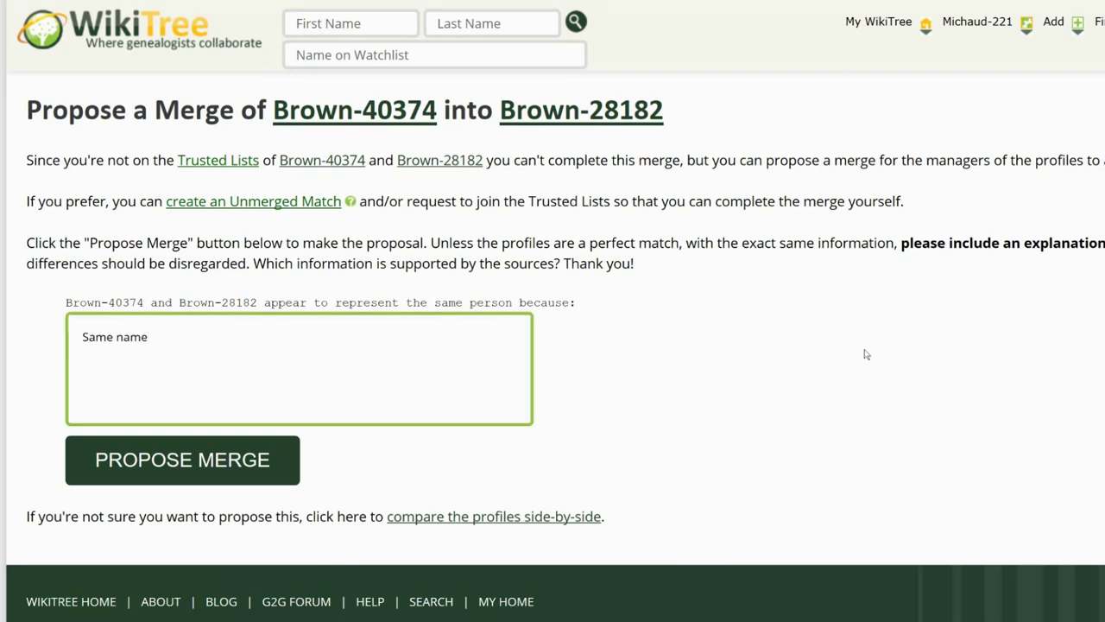
Propose the merge of the two 1791 profiles with the explanation "Same name, same date and place of birth. Please merge. Thank you!".
{"action": "type", "text": ", same date and place of birth.  Please merge.  Thank "}
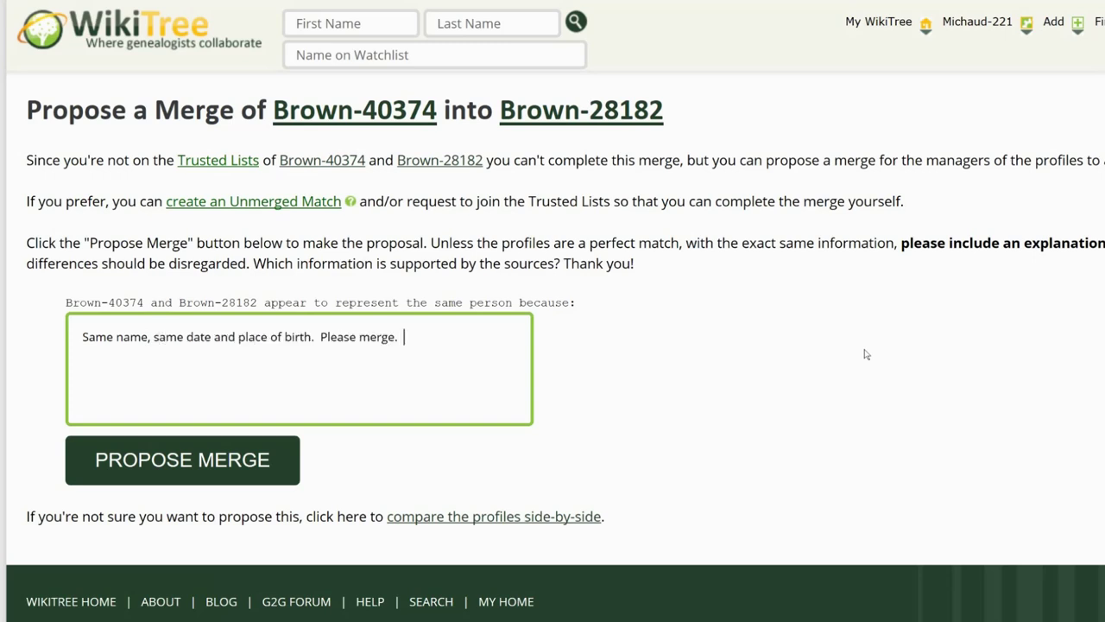
{"action": "type", "text": "you!"}
{"action": "left_click", "coordinate": [147, 477]}
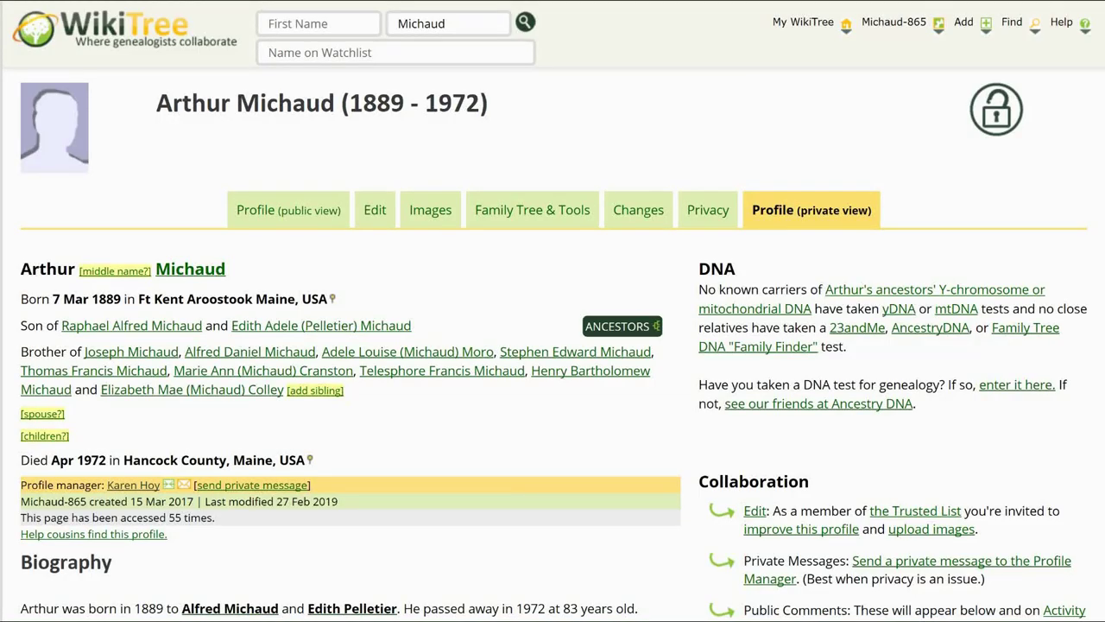
Open the Watchlist and browse its pending merges.
{"action": "mouse_move", "coordinate": [781, 22]}
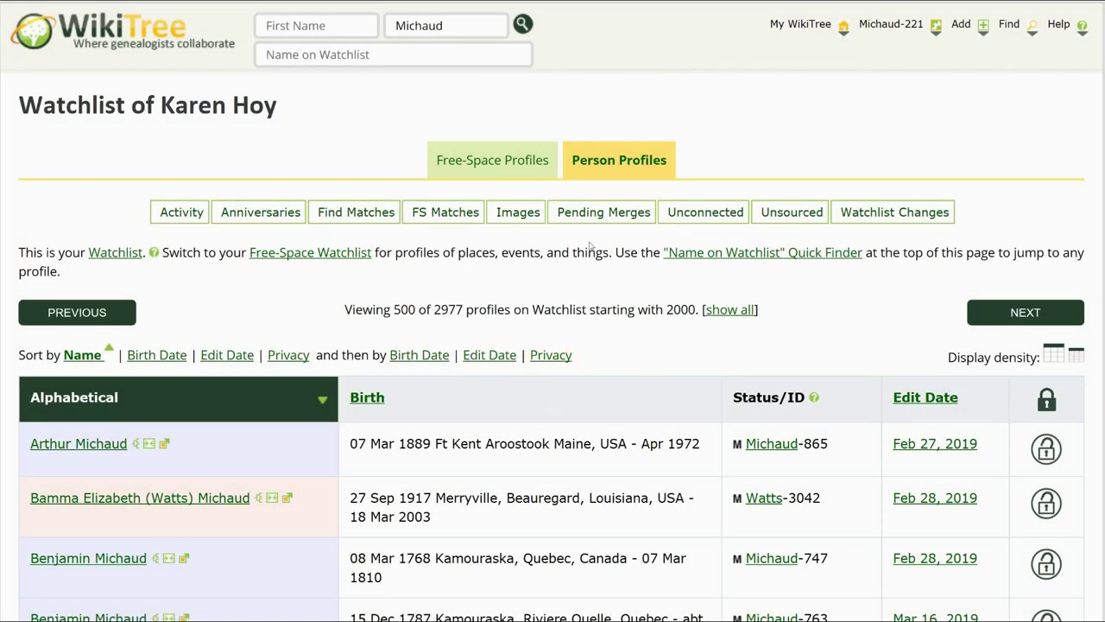
{"action": "left_click", "coordinate": [603, 211]}
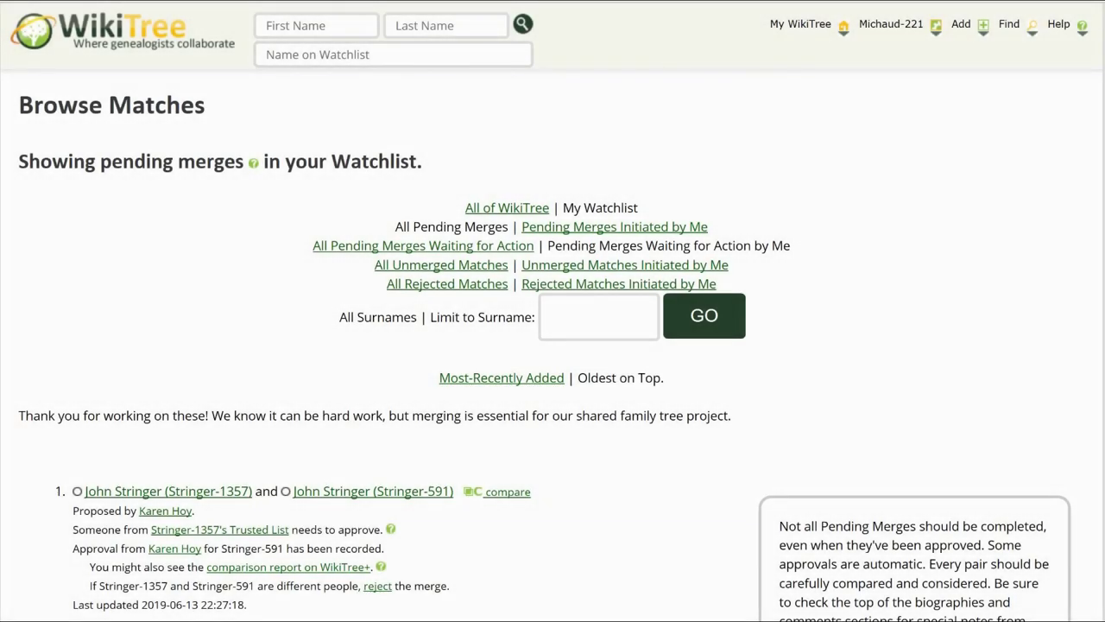
{"action": "scroll", "coordinate": [552, 311], "scroll_direction": "down", "scroll_amount": 1}
{"action": "scroll", "coordinate": [553, 311], "scroll_direction": "down", "scroll_amount": 1}
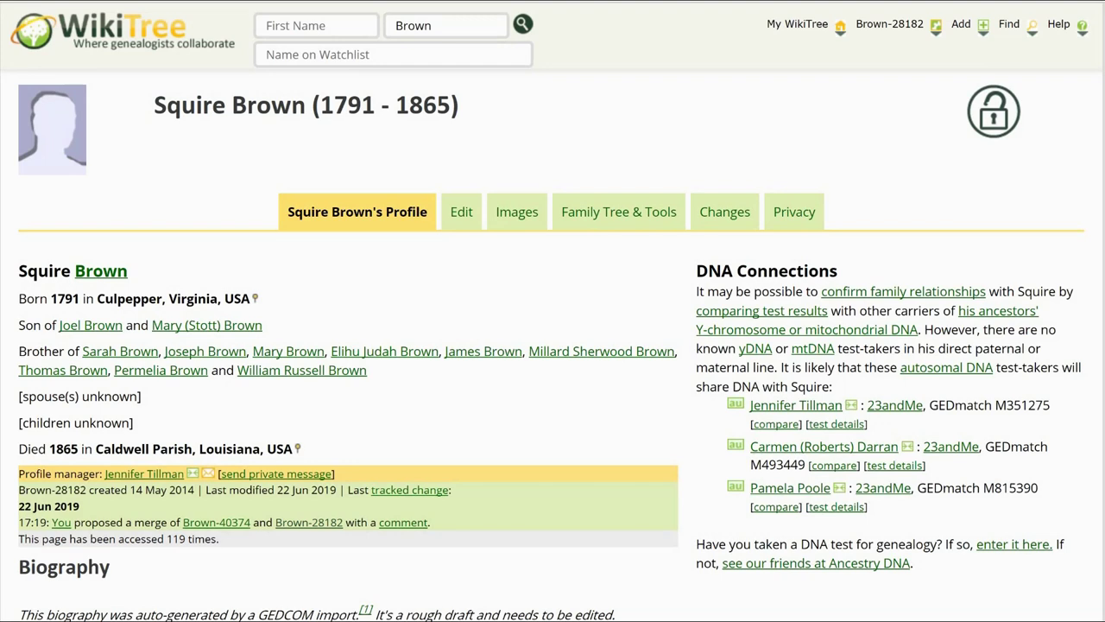
{"action": "mouse_move", "coordinate": [1010, 26]}
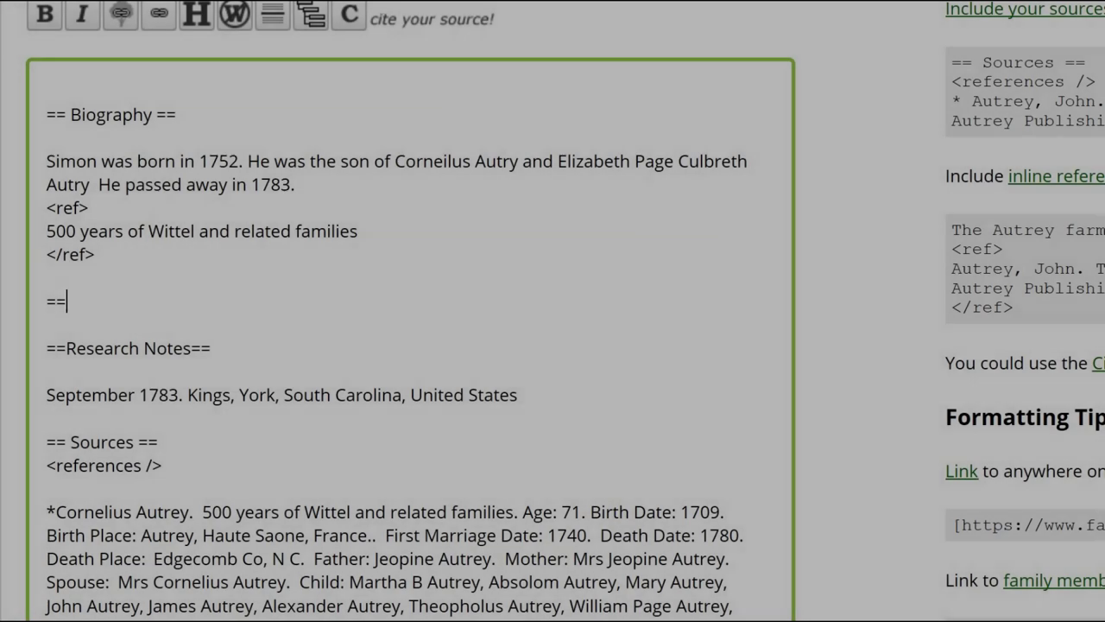
Add a "=== Disputed Parents ===" heading above the Research Notes section of the biography.
{"action": "type", "text": "= Disputed Parents ==="}
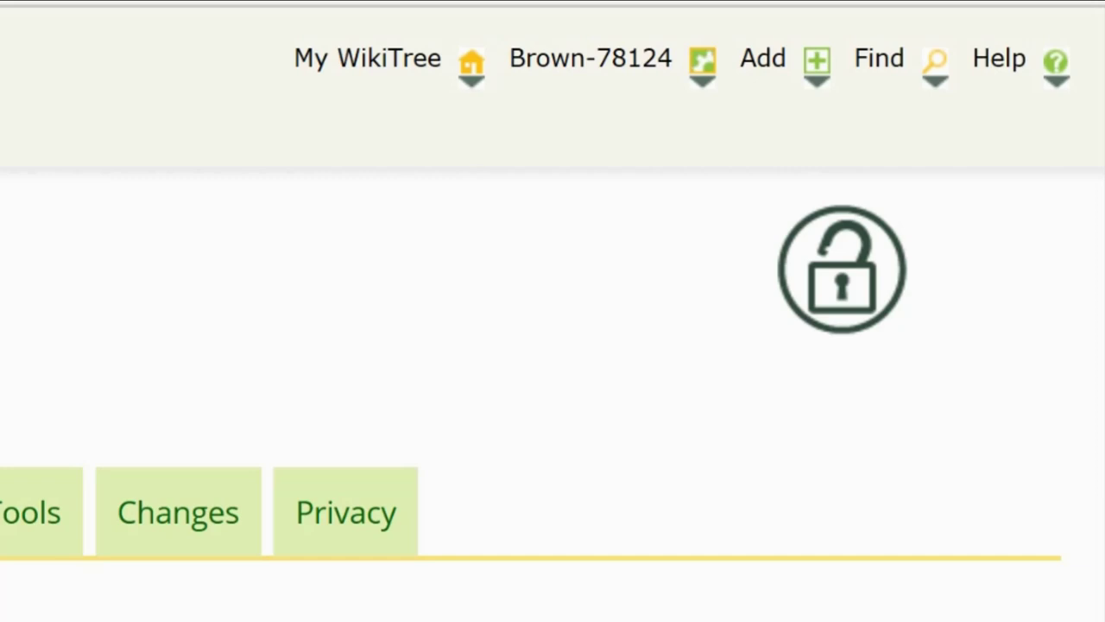
Find the Data Doctors entry under the functional projects and open its project page.
{"action": "mouse_move", "coordinate": [882, 95]}
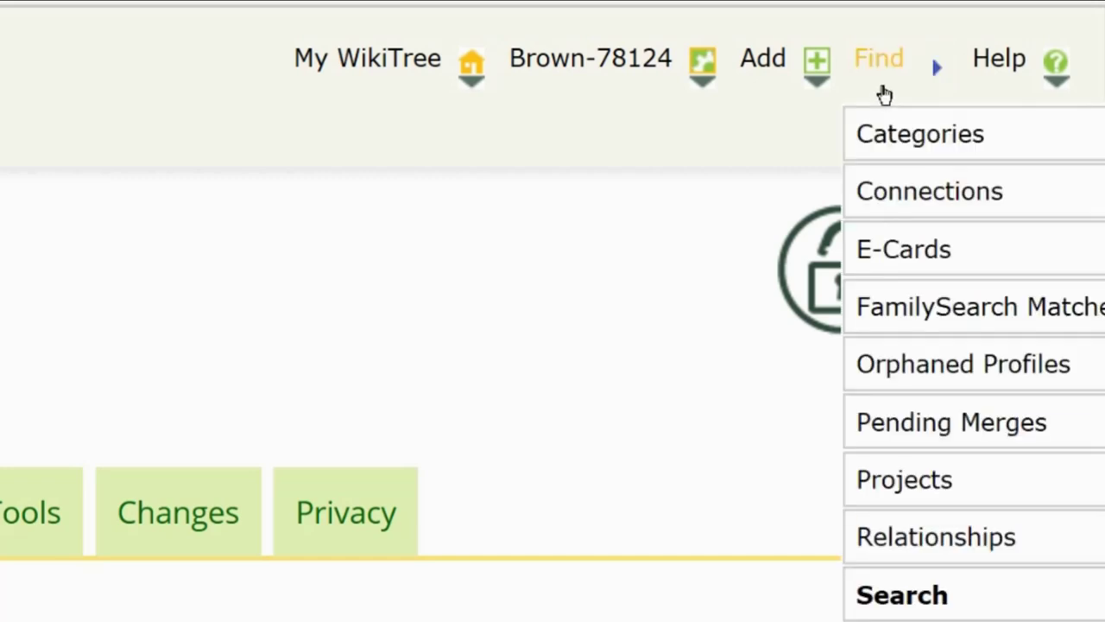
{"action": "left_click", "coordinate": [938, 499]}
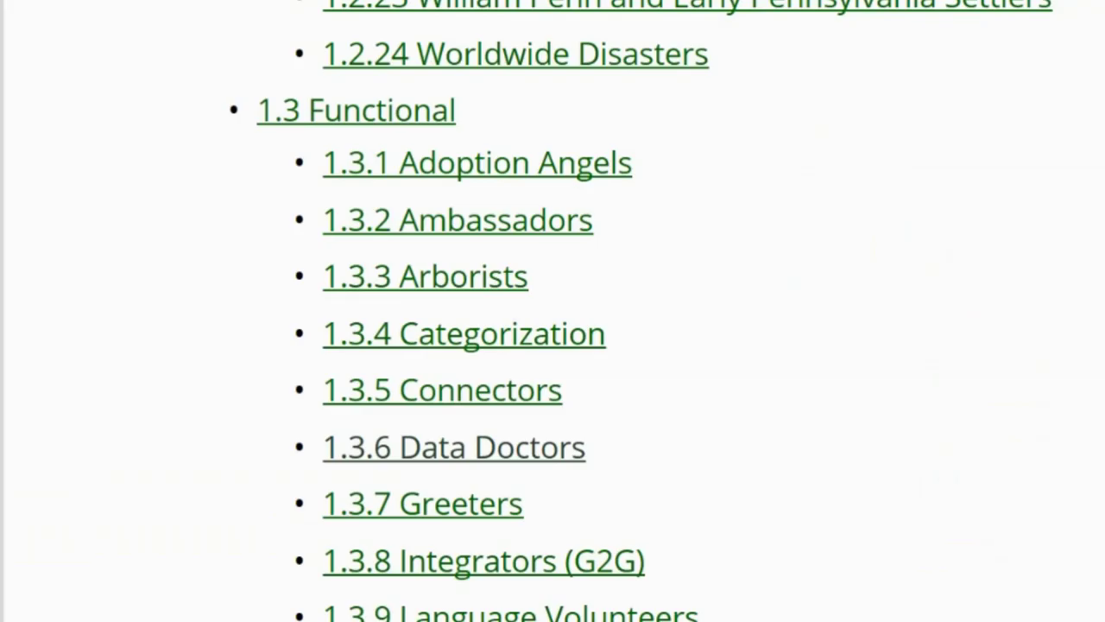
{"action": "left_click", "coordinate": [567, 466]}
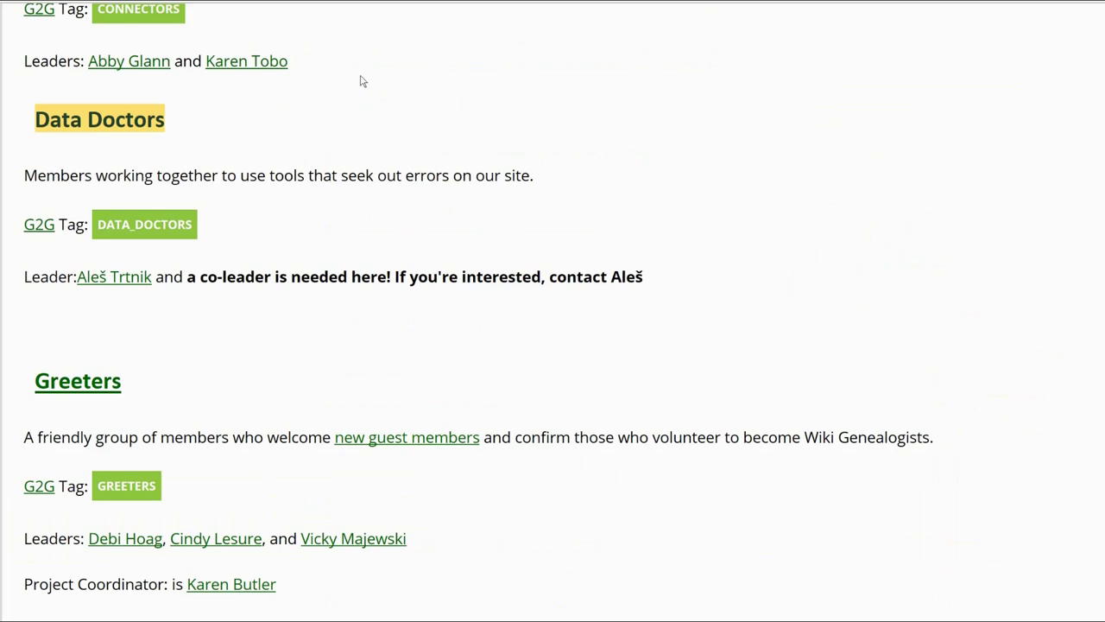
{"action": "left_click", "coordinate": [149, 125]}
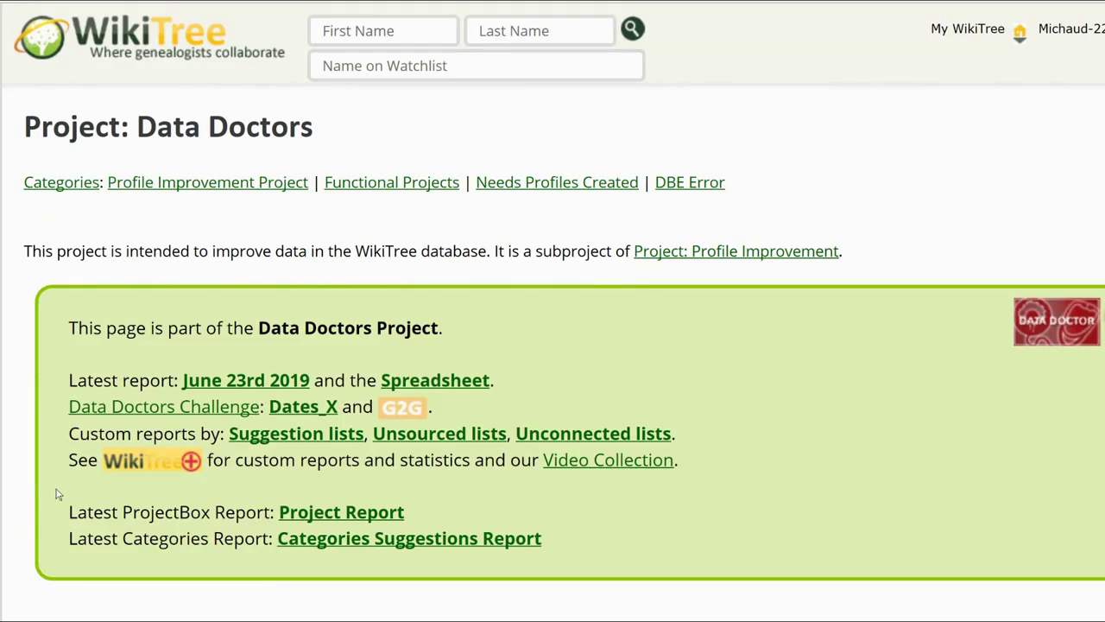
Switch to WikiTree+, run a Compare branches analysis of the two filled-in profile IDs at similarity 50, and review the relatives' field comparisons.
{"action": "left_click", "coordinate": [138, 465]}
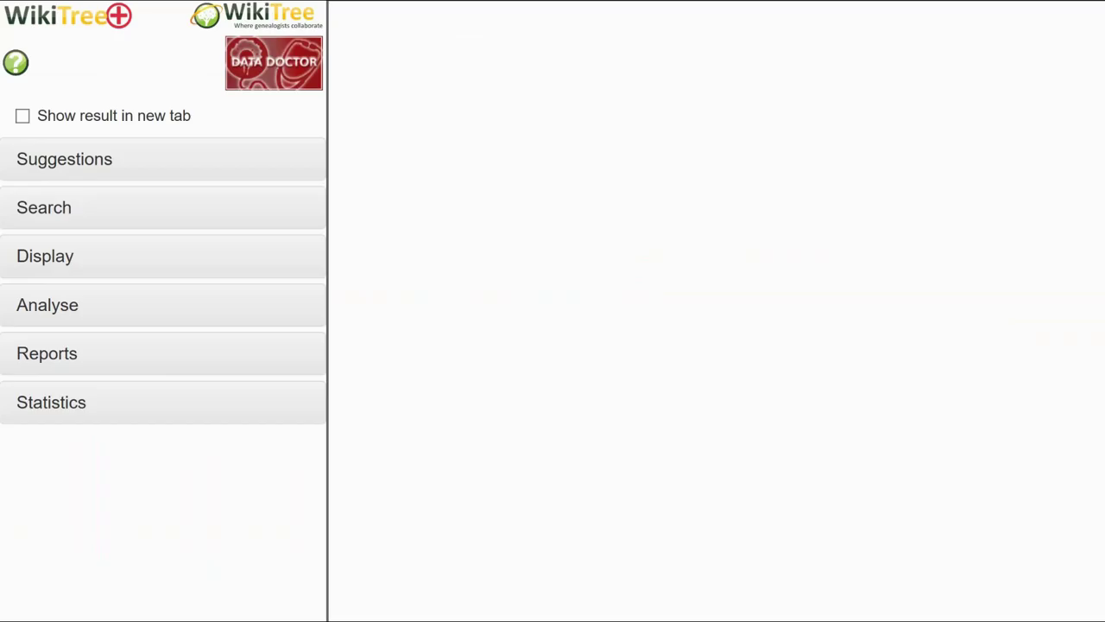
{"action": "left_click", "coordinate": [65, 310]}
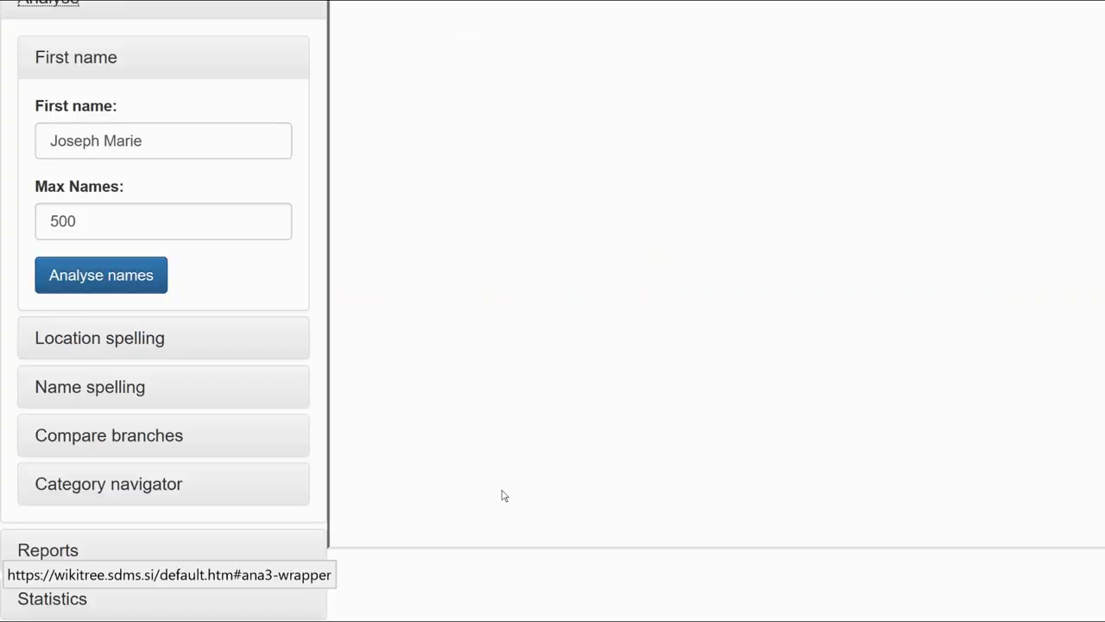
{"action": "left_click", "coordinate": [161, 436]}
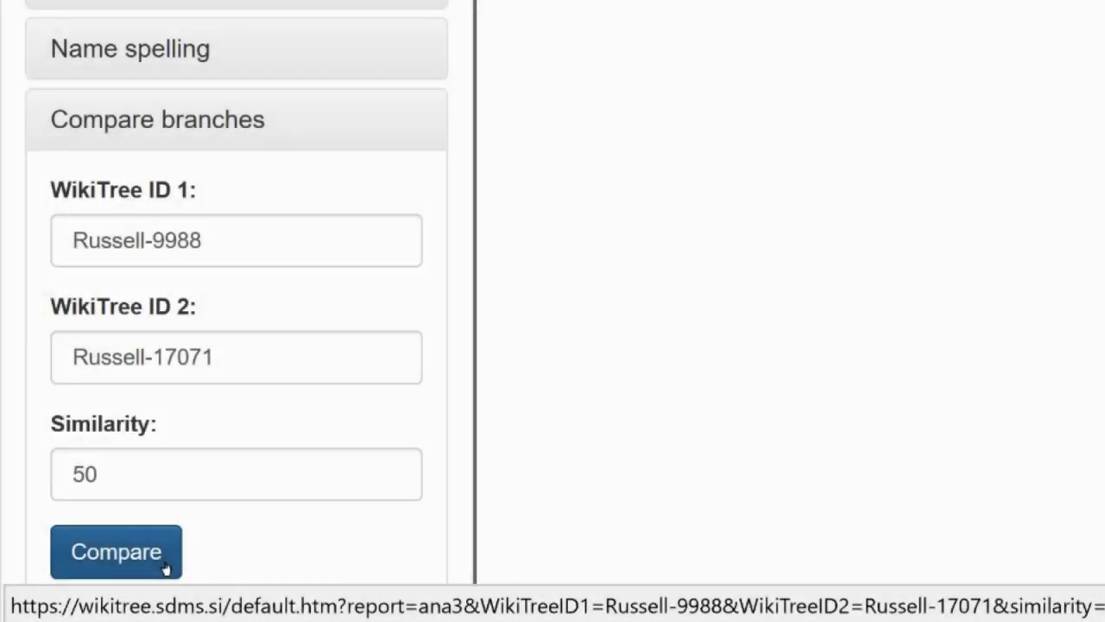
{"action": "left_click", "coordinate": [164, 565]}
{"action": "left_click", "coordinate": [164, 566]}
{"action": "left_click", "coordinate": [164, 565]}
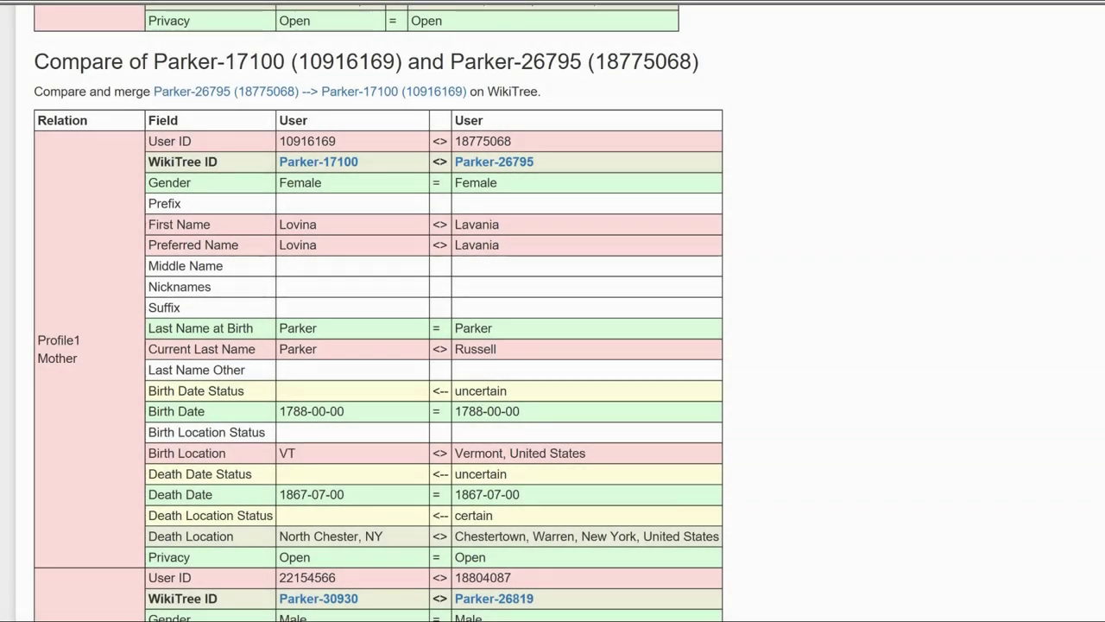
{"action": "scroll", "coordinate": [378, 346], "scroll_direction": "down", "scroll_amount": 7}
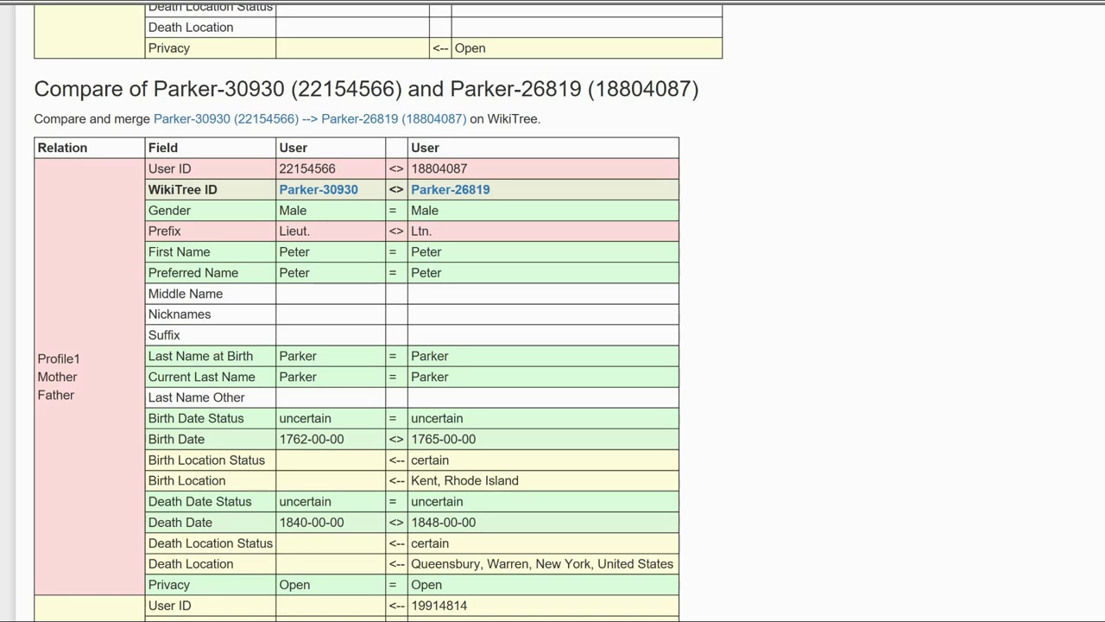
{"action": "scroll", "coordinate": [356, 310], "scroll_direction": "down", "scroll_amount": 15}
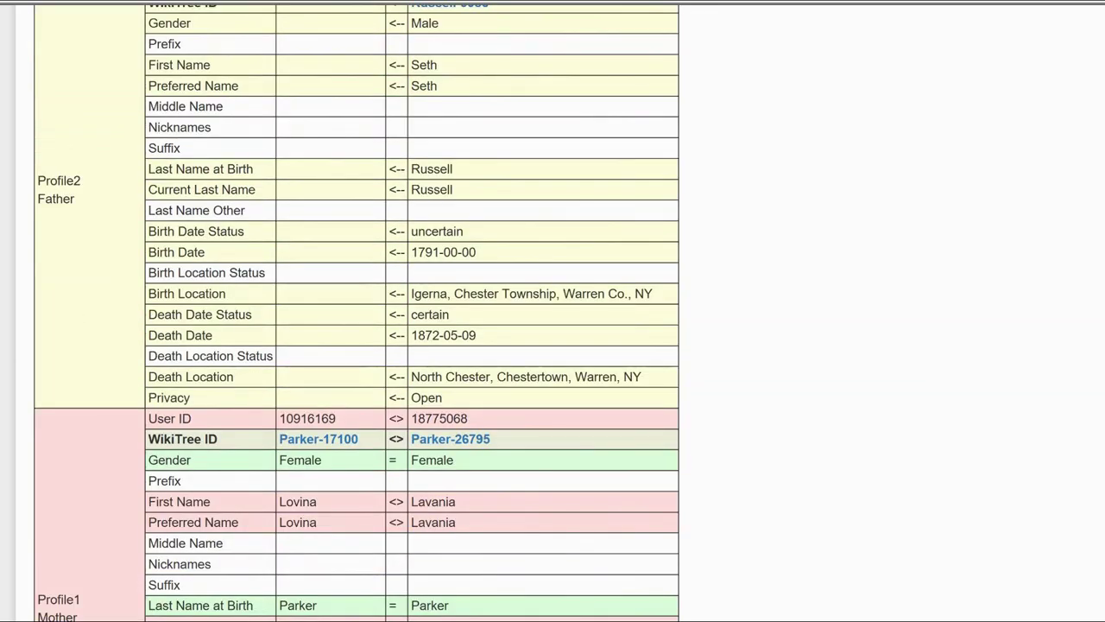
{"action": "scroll", "coordinate": [356, 311], "scroll_direction": "down", "scroll_amount": 4}
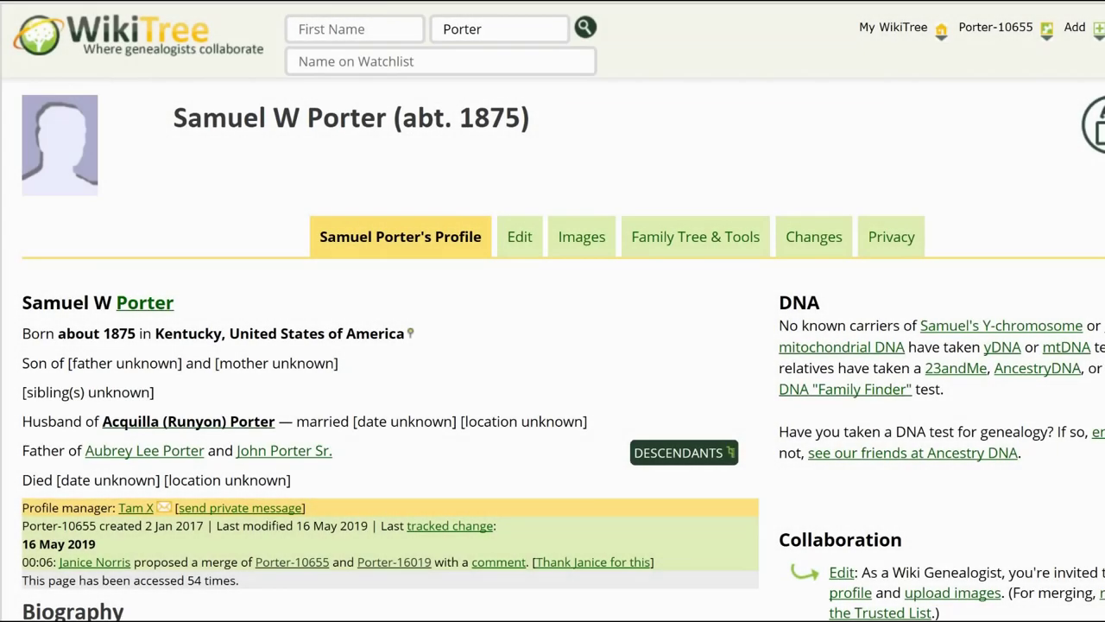
Review the biography and sources of both profiles in the proposed merge of the abt. 1875 profile and the 1872 - 1929 profile.
{"action": "scroll", "coordinate": [553, 346], "scroll_direction": "down", "scroll_amount": 6}
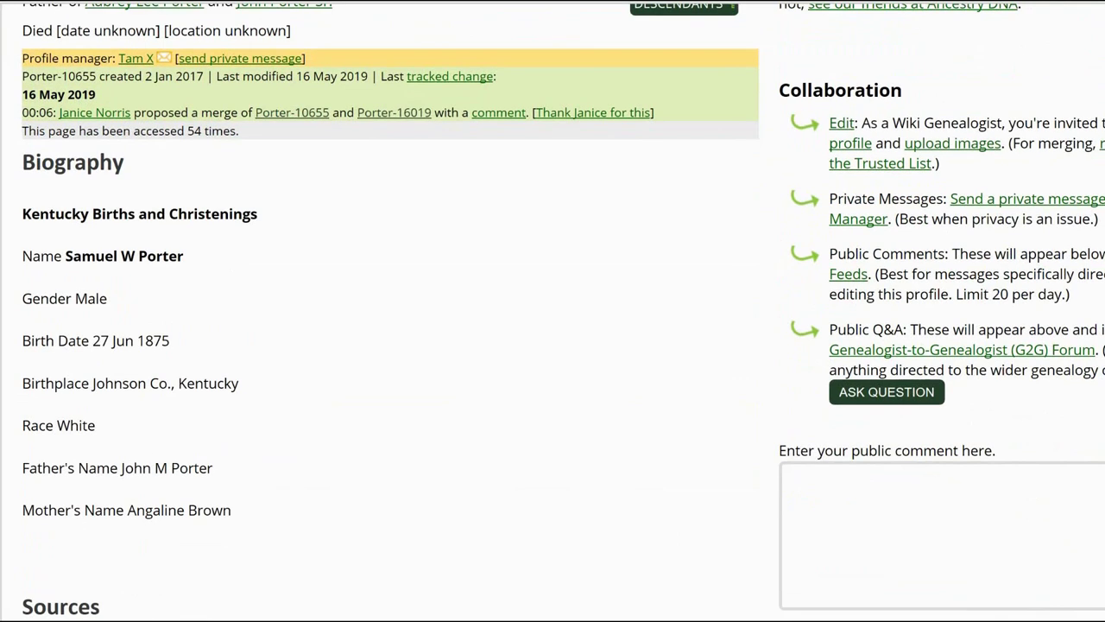
{"action": "scroll", "coordinate": [552, 345], "scroll_direction": "down", "scroll_amount": 1}
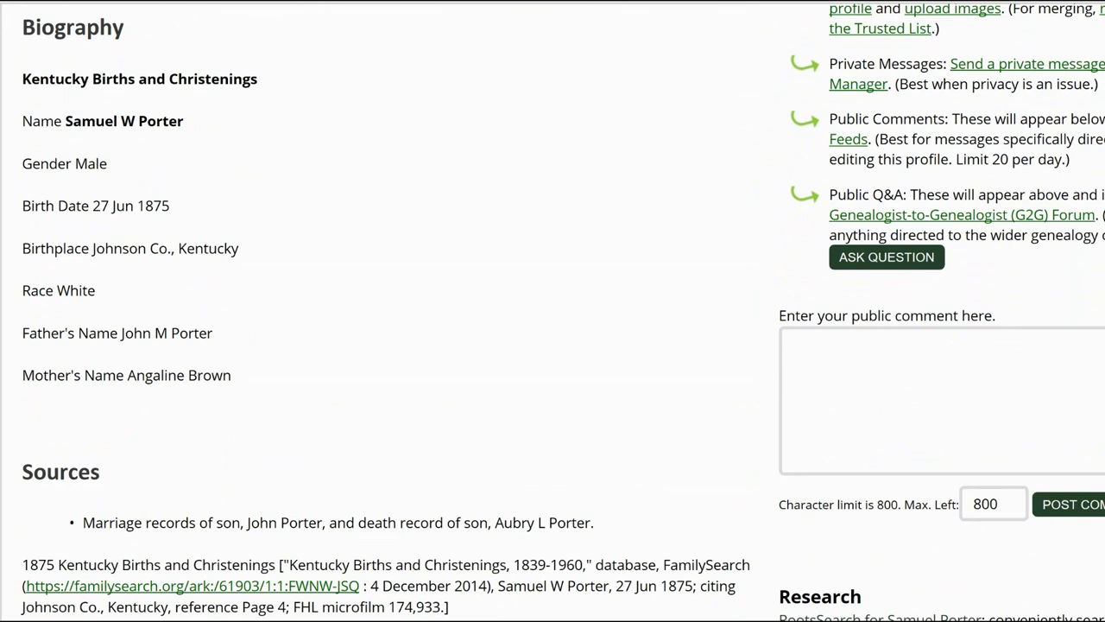
{"action": "scroll", "coordinate": [552, 346], "scroll_direction": "down", "scroll_amount": 5}
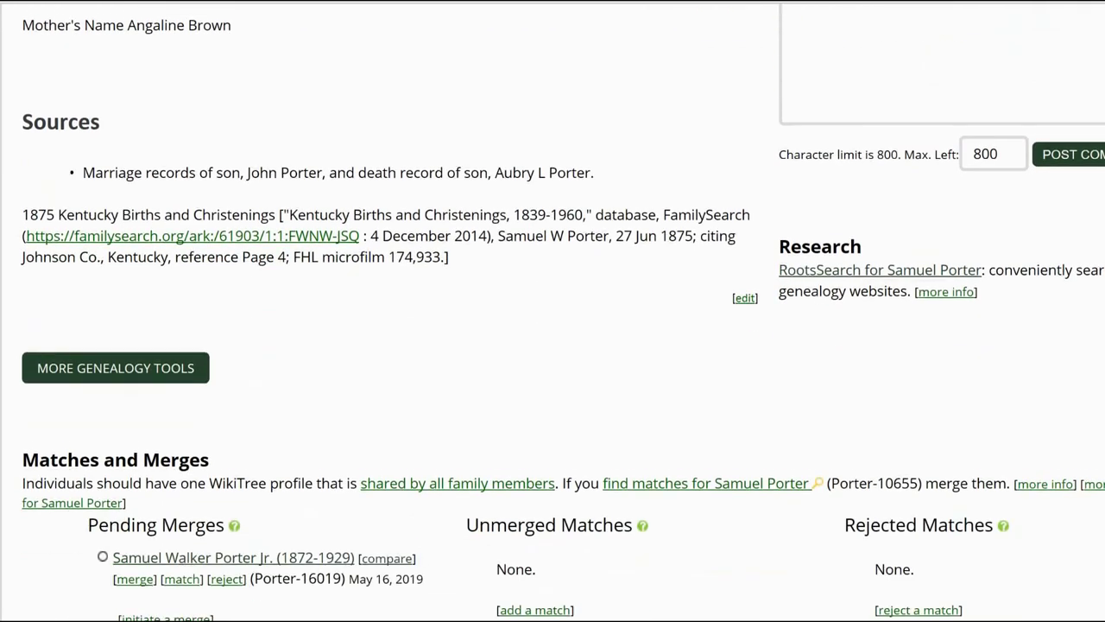
{"action": "scroll", "coordinate": [553, 345], "scroll_direction": "down", "scroll_amount": 1}
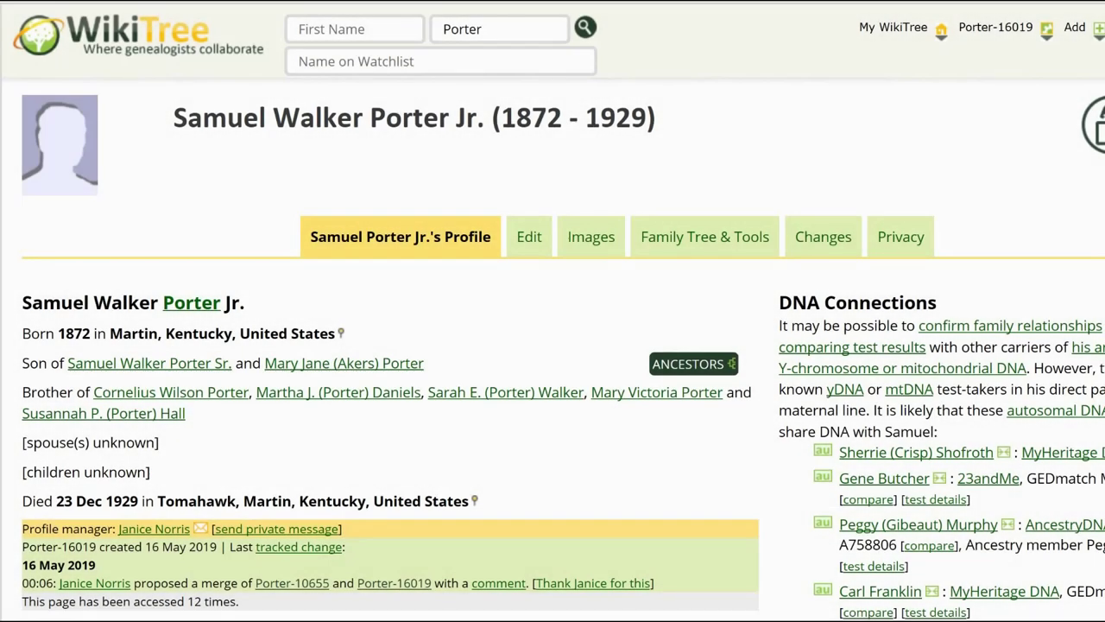
{"action": "scroll", "coordinate": [553, 345], "scroll_direction": "down", "scroll_amount": 7}
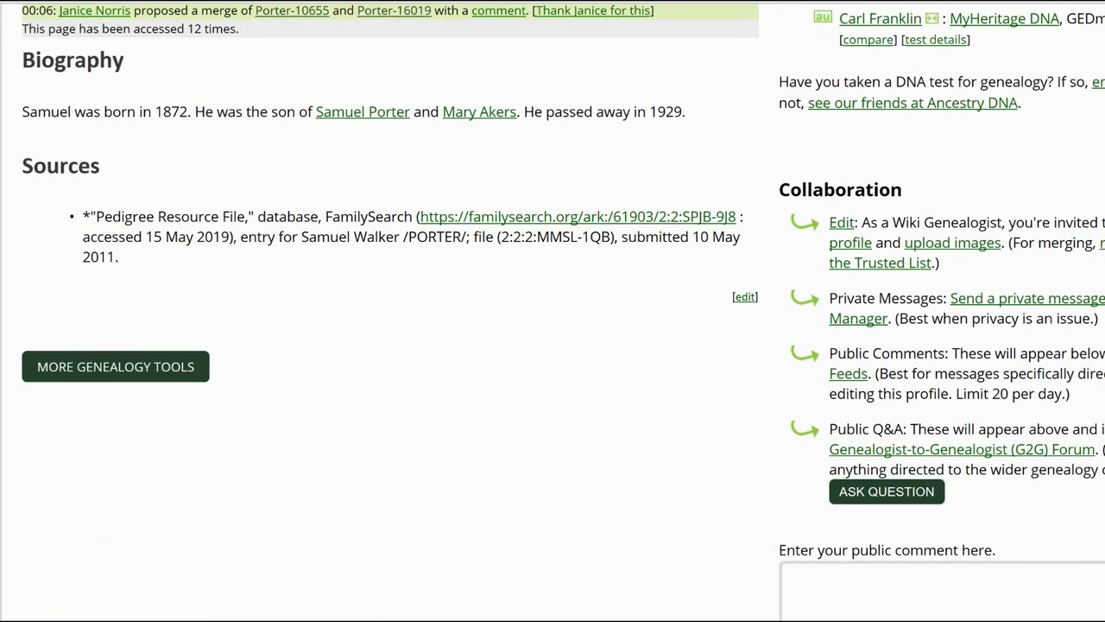
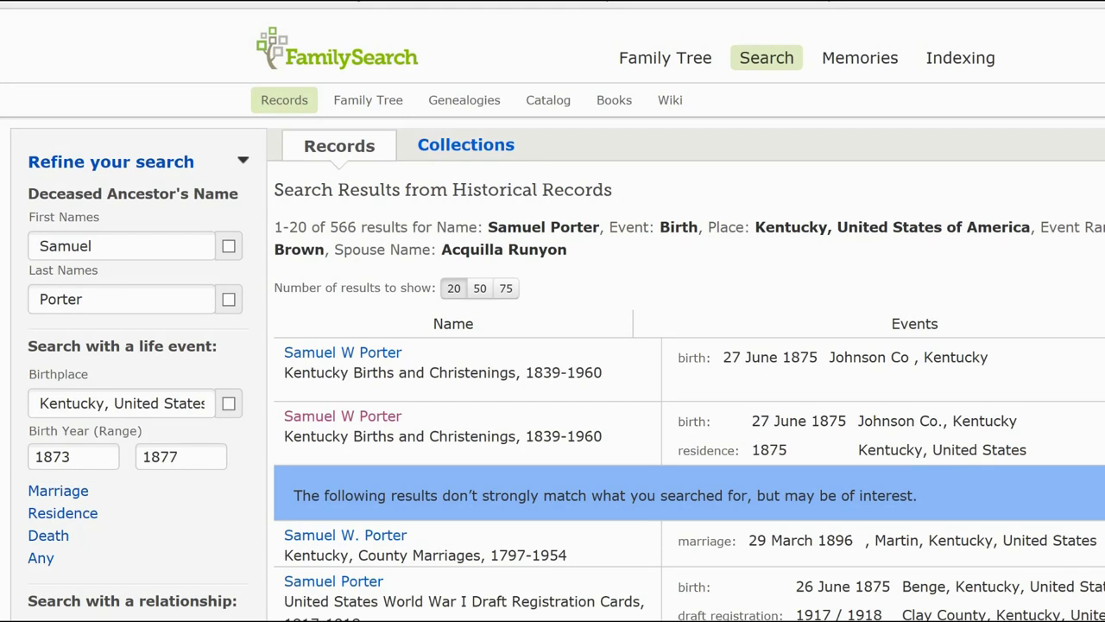
Restrict the FamilySearch historical record results to the Death record type and look through the results.
{"action": "scroll", "coordinate": [553, 345], "scroll_direction": "down", "scroll_amount": 7}
{"action": "scroll", "coordinate": [552, 346], "scroll_direction": "down", "scroll_amount": 1}
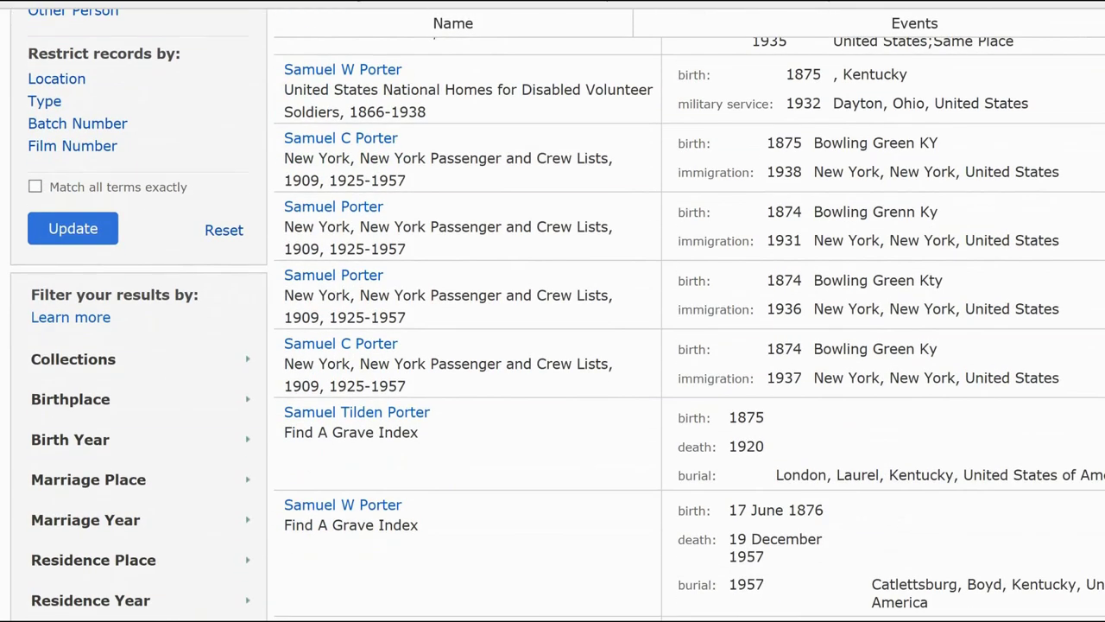
{"action": "left_click", "coordinate": [48, 104]}
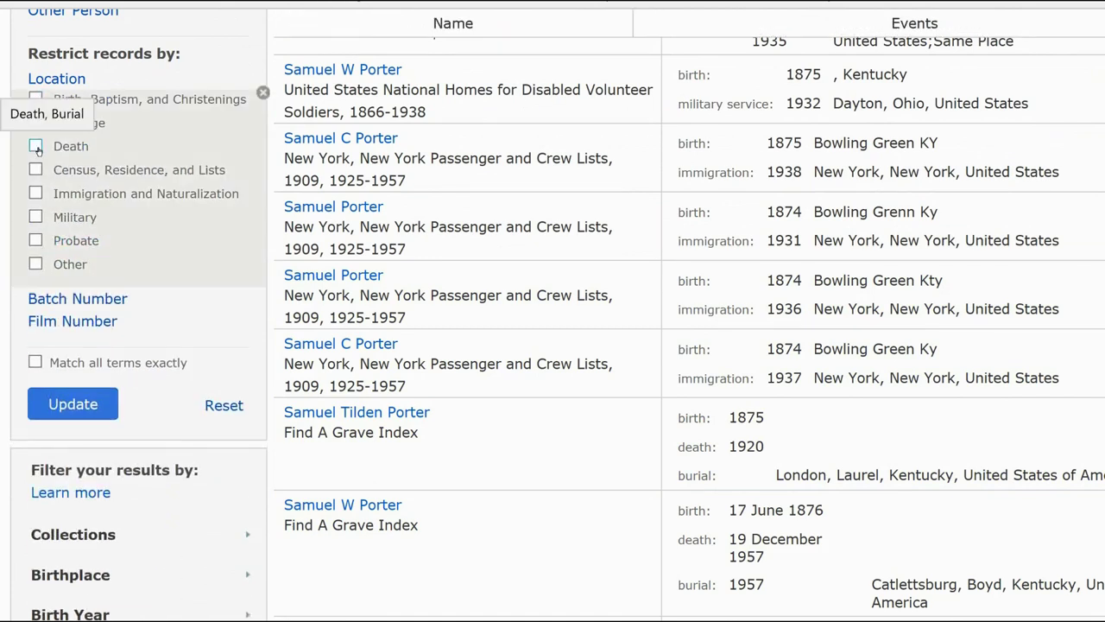
{"action": "left_click", "coordinate": [37, 147]}
{"action": "left_click", "coordinate": [73, 403]}
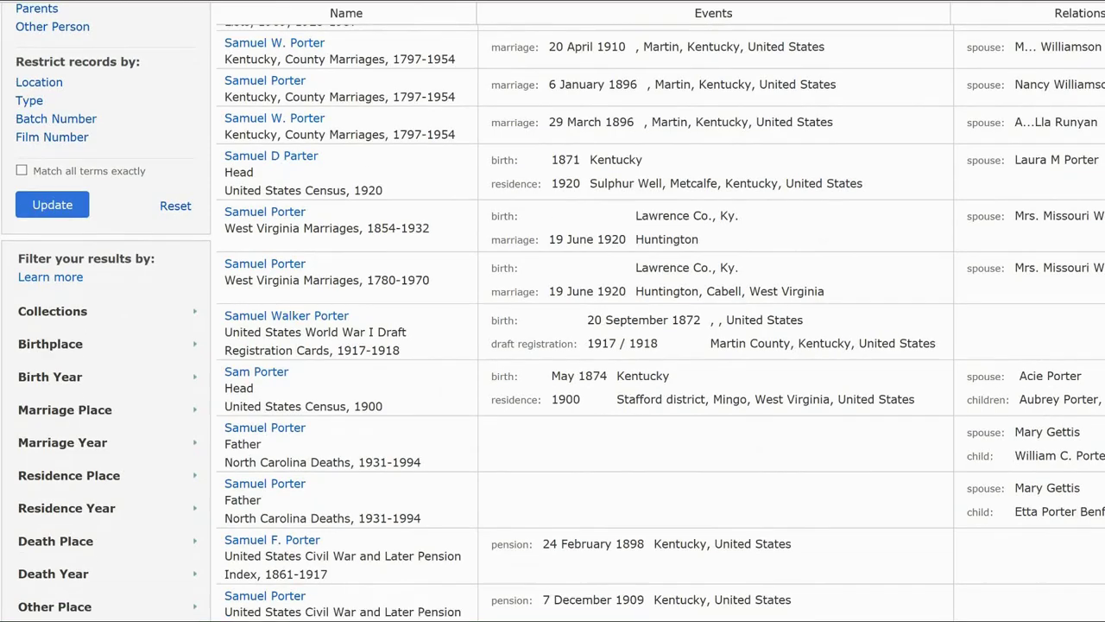
{"action": "scroll", "coordinate": [552, 345], "scroll_direction": "down", "scroll_amount": 1}
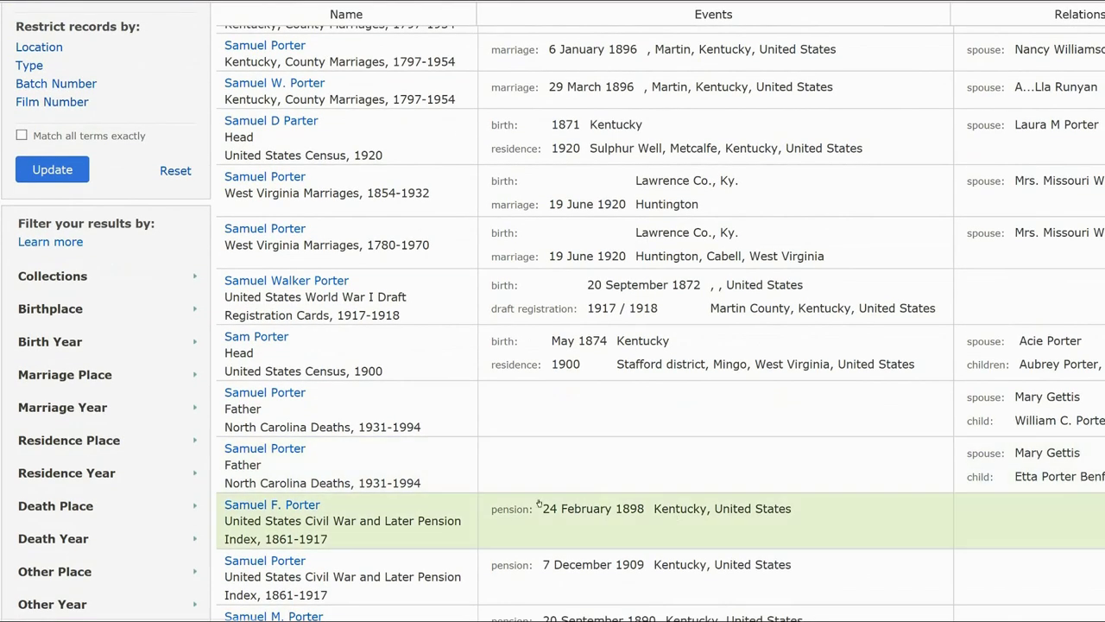
Restrict the historical record results to Census, Residence, and Lists, open the 1880 census record from Martin, Kentucky, and expand its document information.
{"action": "left_click", "coordinate": [33, 65]}
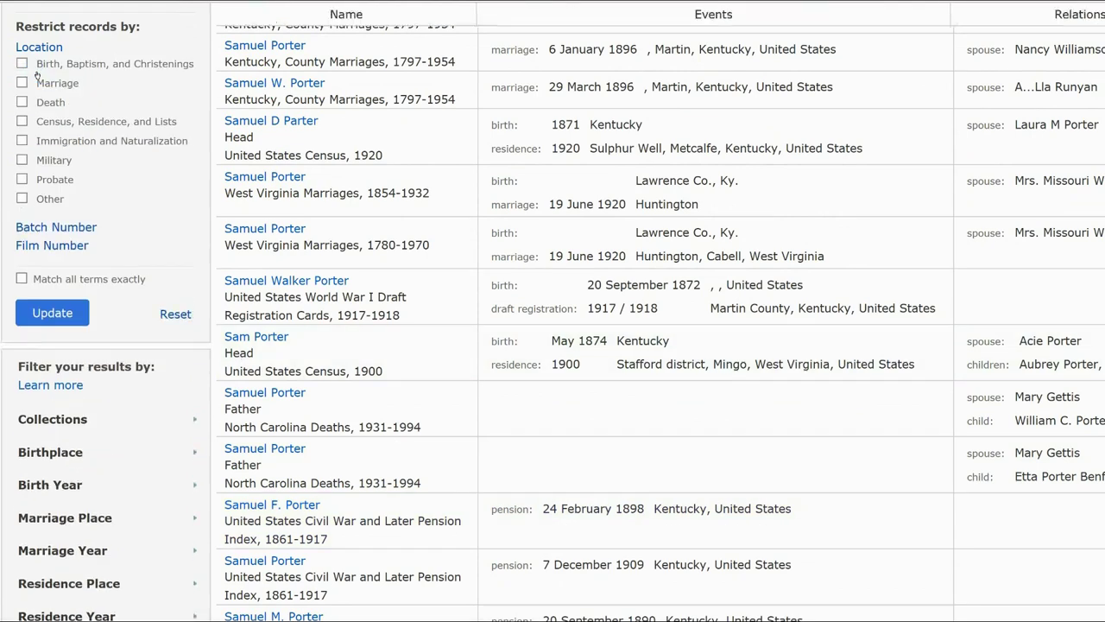
{"action": "left_click", "coordinate": [22, 123]}
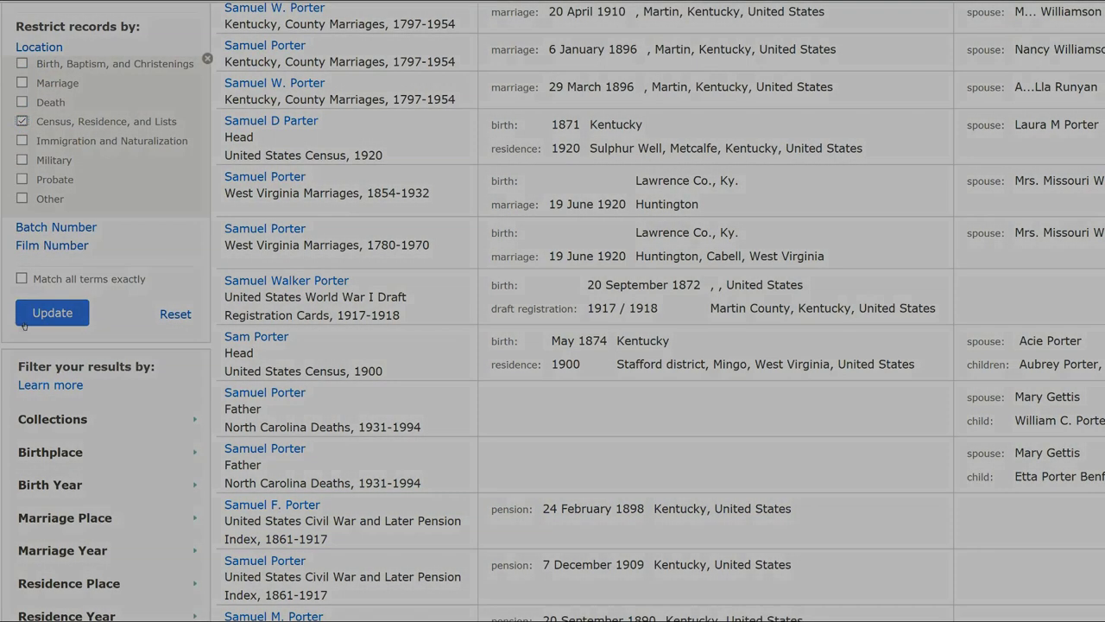
{"action": "left_click", "coordinate": [51, 312]}
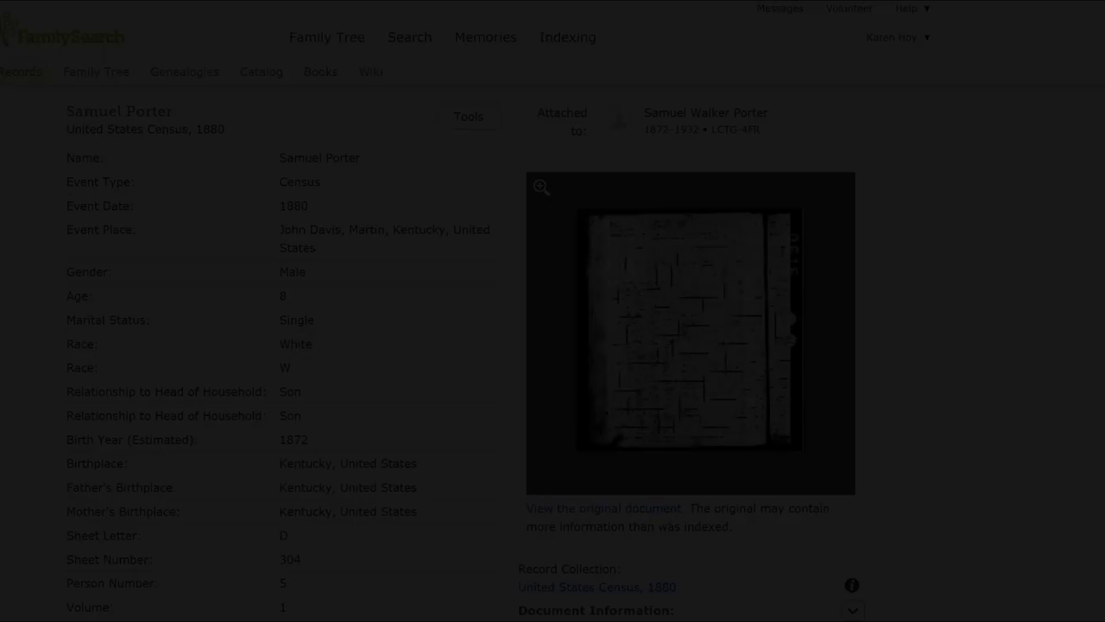
{"action": "scroll", "coordinate": [553, 311], "scroll_direction": "down", "scroll_amount": 4}
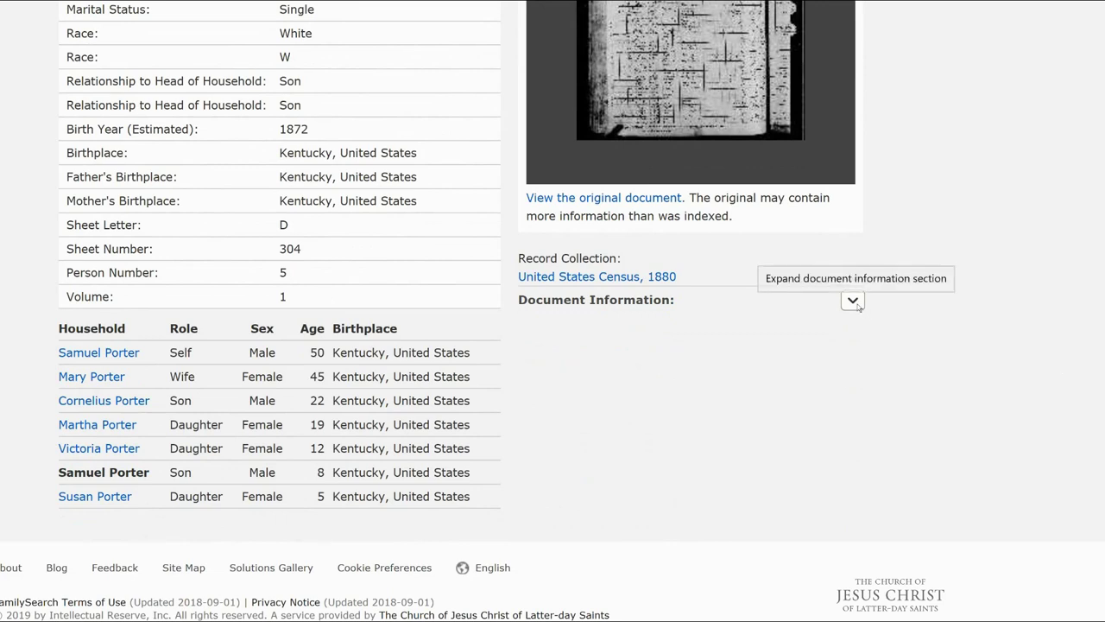
{"action": "left_click", "coordinate": [853, 300]}
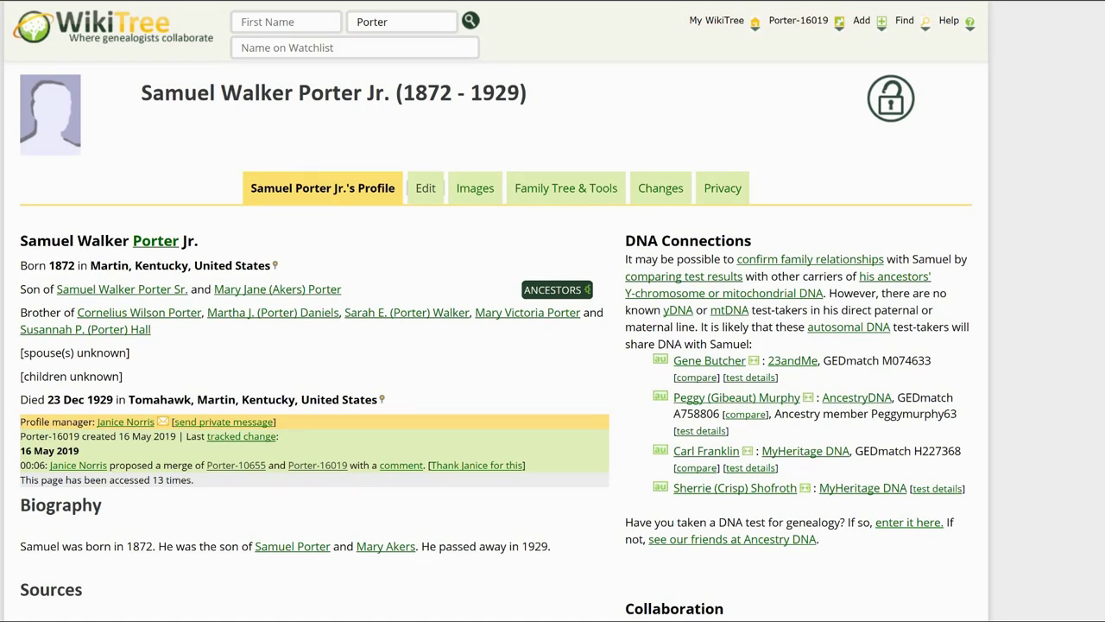
On the 1872 - 1929 WikiTree profile, cite the copied FamilySearch Kentucky, Vital Record Indexes, 1911-1999 death record inline after the death sentence.
{"action": "left_click", "coordinate": [427, 190]}
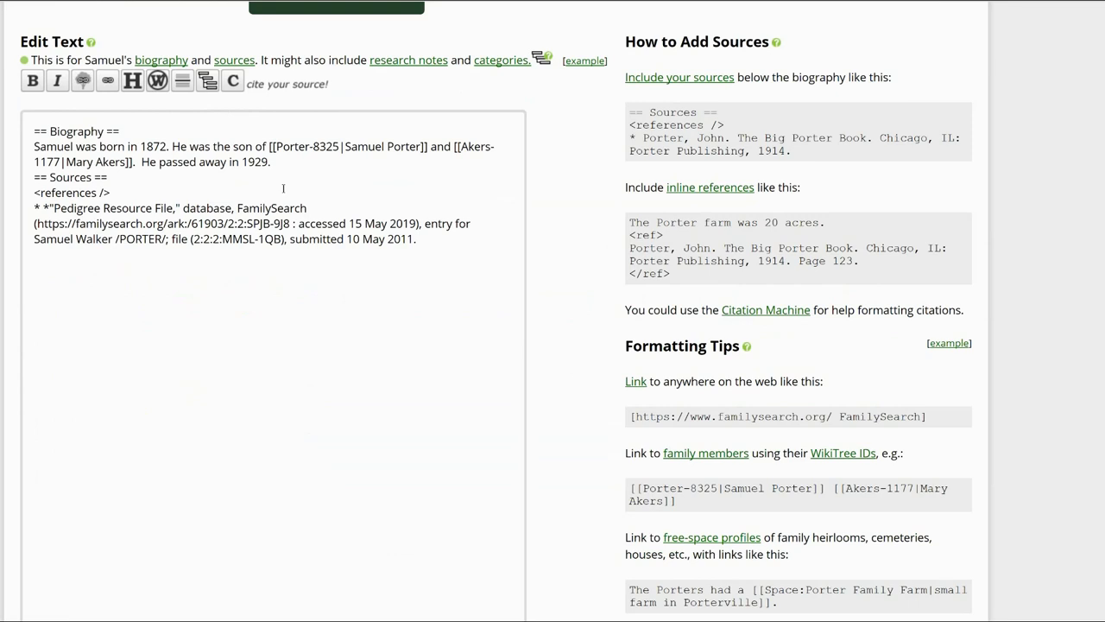
{"action": "left_click", "coordinate": [275, 168]}
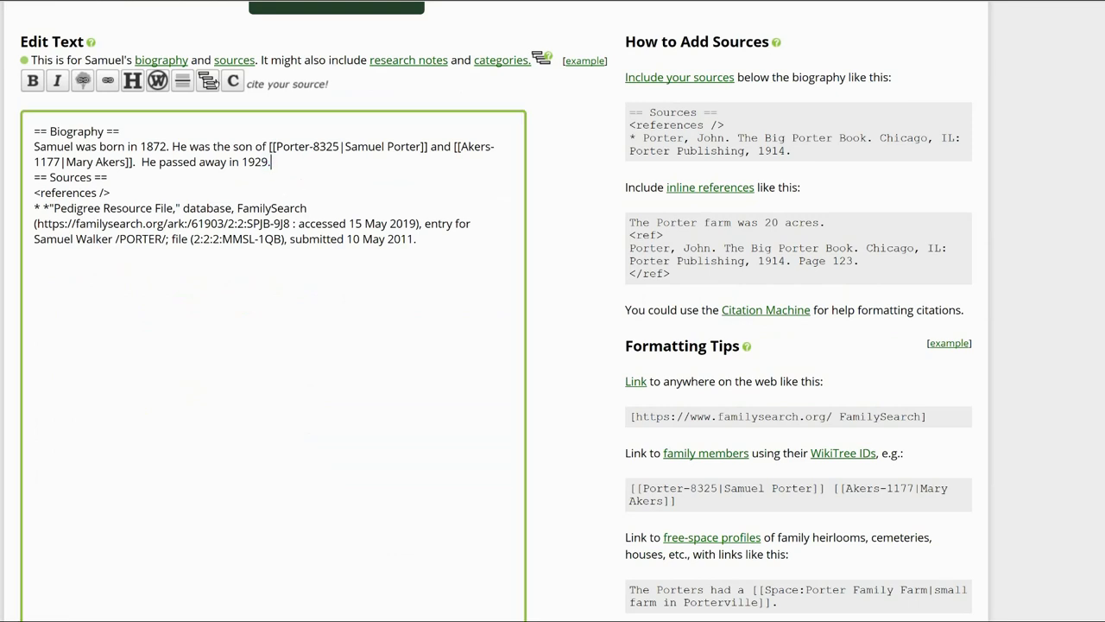
{"action": "left_click", "coordinate": [235, 82]}
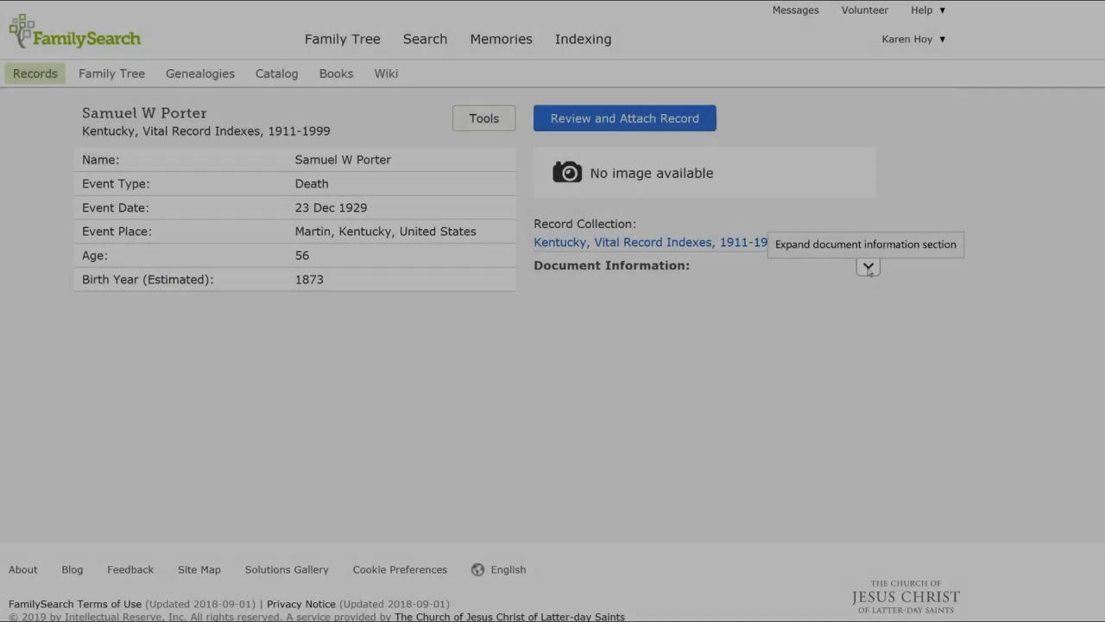
{"action": "left_click", "coordinate": [868, 267]}
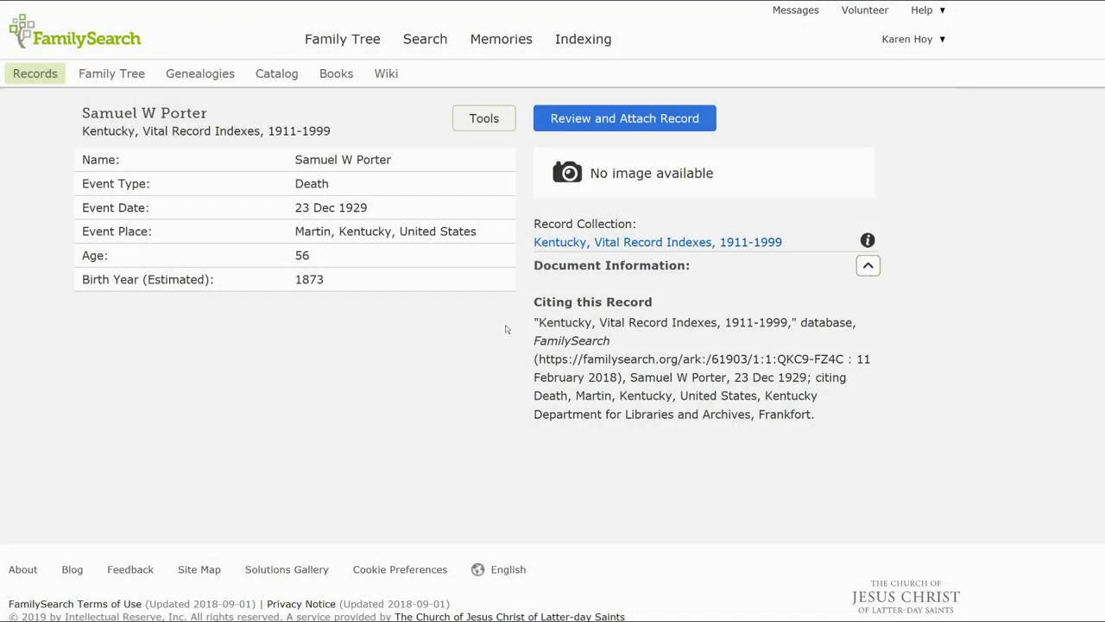
{"action": "left_click_drag", "start_coordinate": [532, 321], "coordinate": [777, 434]}
{"action": "key", "text": "ctrl+c"}
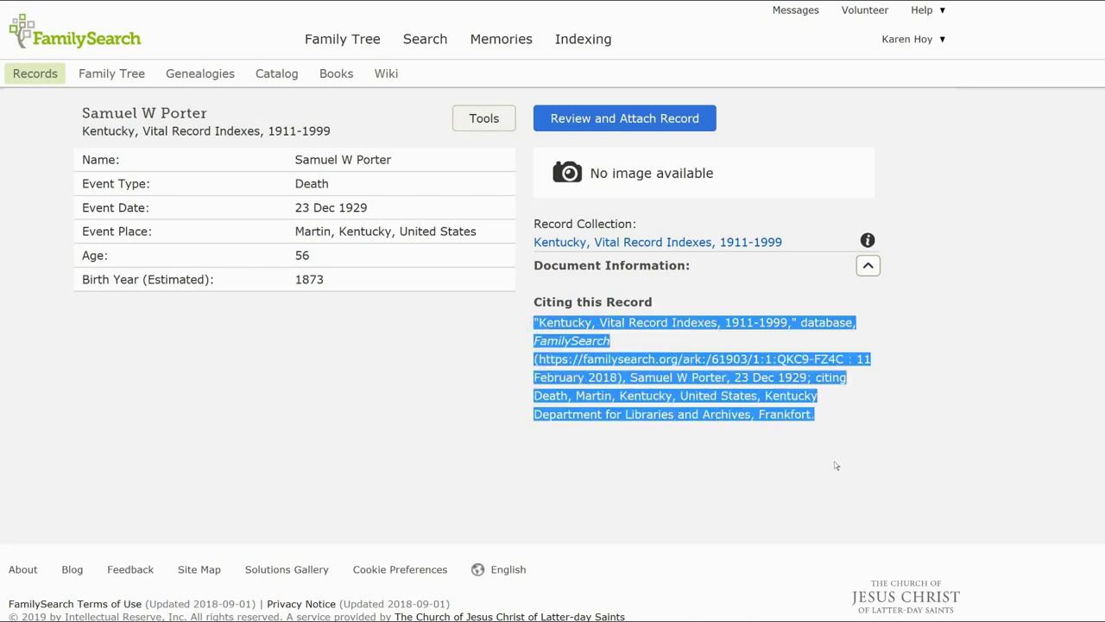
{"action": "key", "text": "alt+Tab"}
{"action": "key", "text": "ctrl+v"}
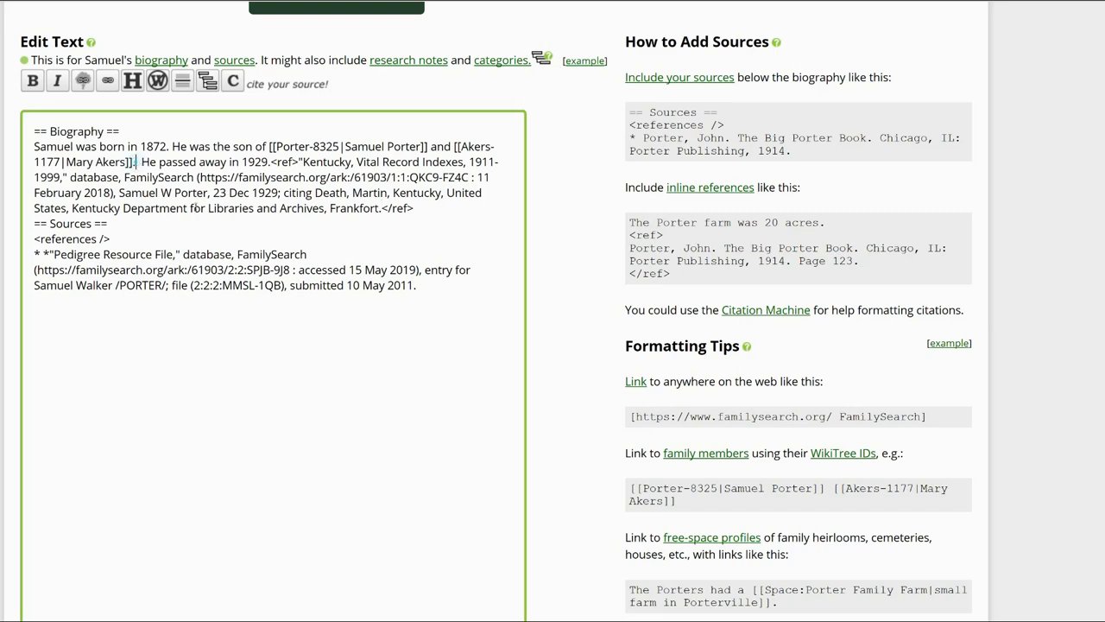
Add the 1880 United States Census citation after the parents' sentence and a "=== See Also===" heading above the Pedigree Resource File source.
{"action": "left_click", "coordinate": [208, 81]}
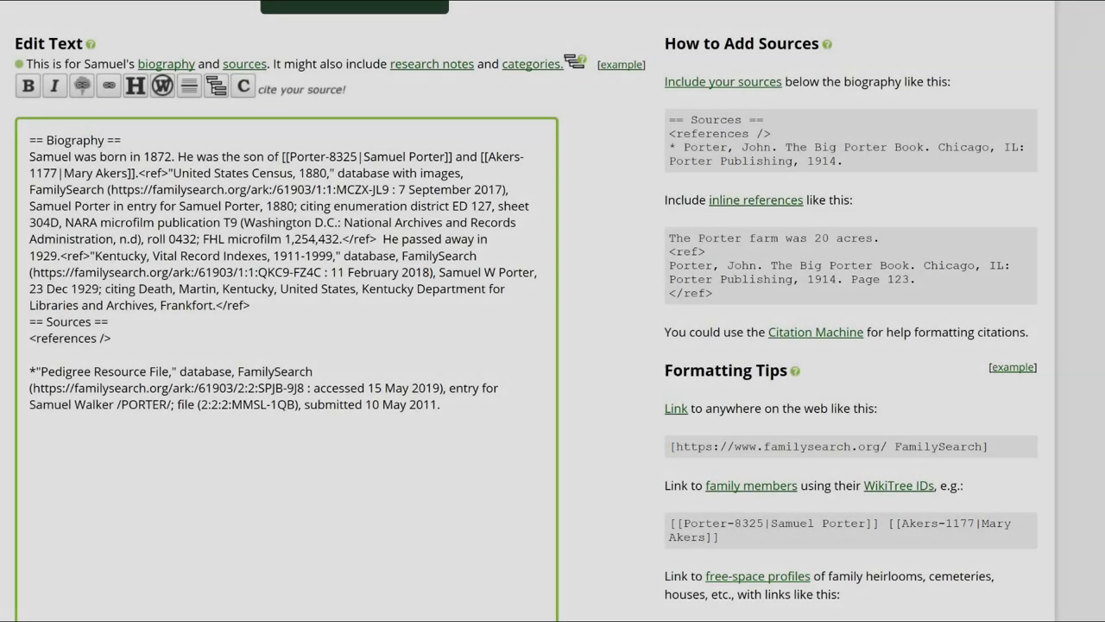
{"action": "key", "text": "Return"}
{"action": "left_click", "coordinate": [30, 388]}
{"action": "type", "text": "=== See"}
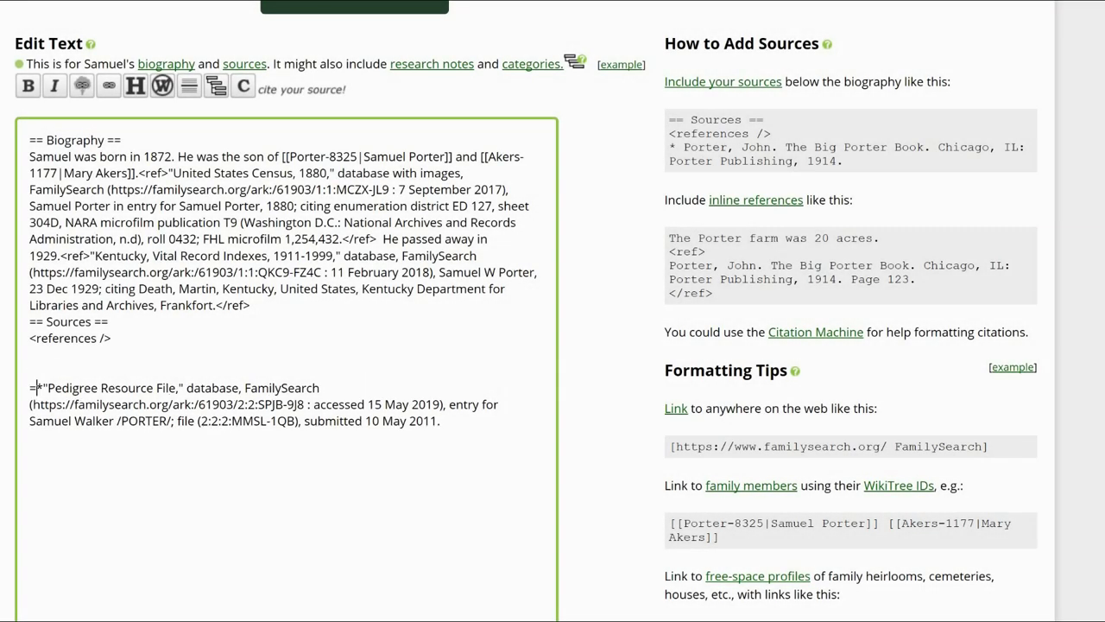
{"action": "type", "text": " Also==="}
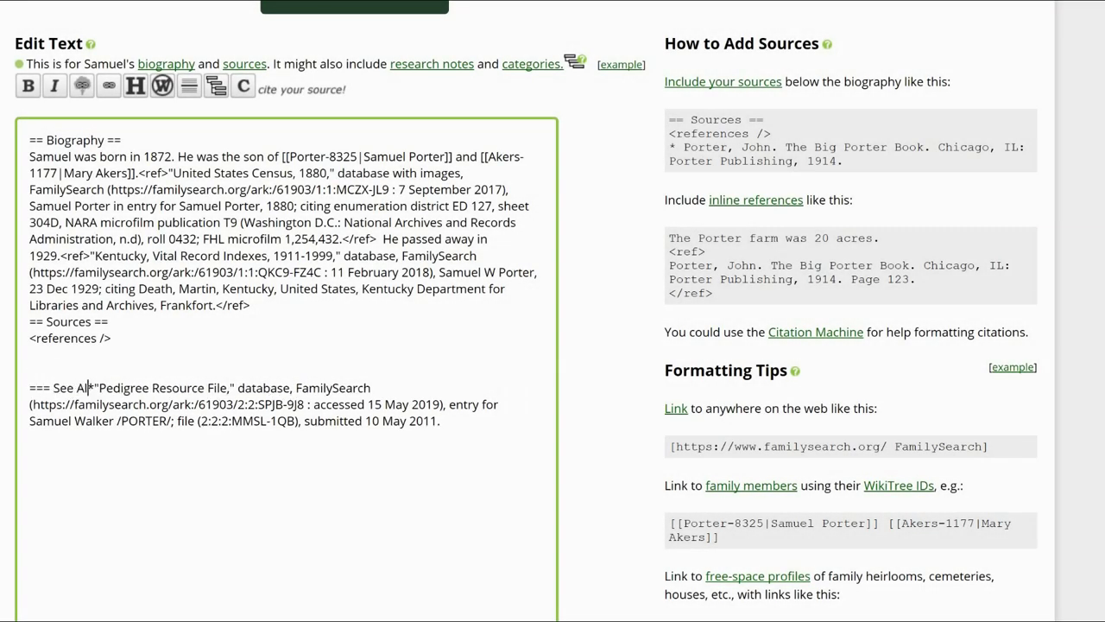
{"action": "key", "text": "Return"}
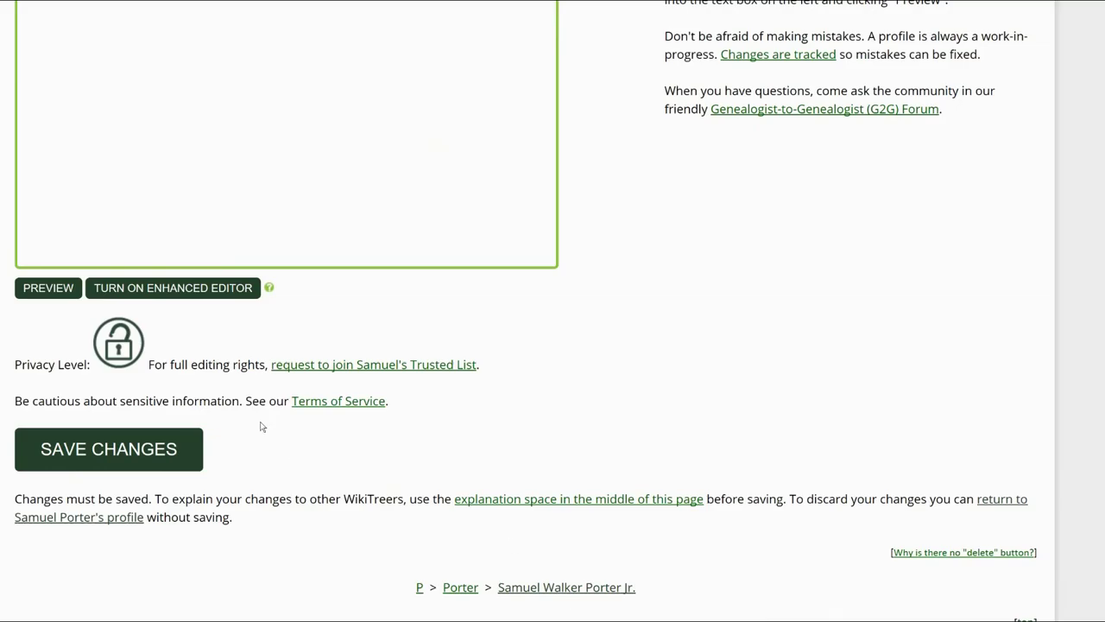
Preview the 1872 - 1929 profile and save it, explaining "Data Doctor - adding sources to reject merge with" plus the other profile's ID.
{"action": "left_click", "coordinate": [50, 288]}
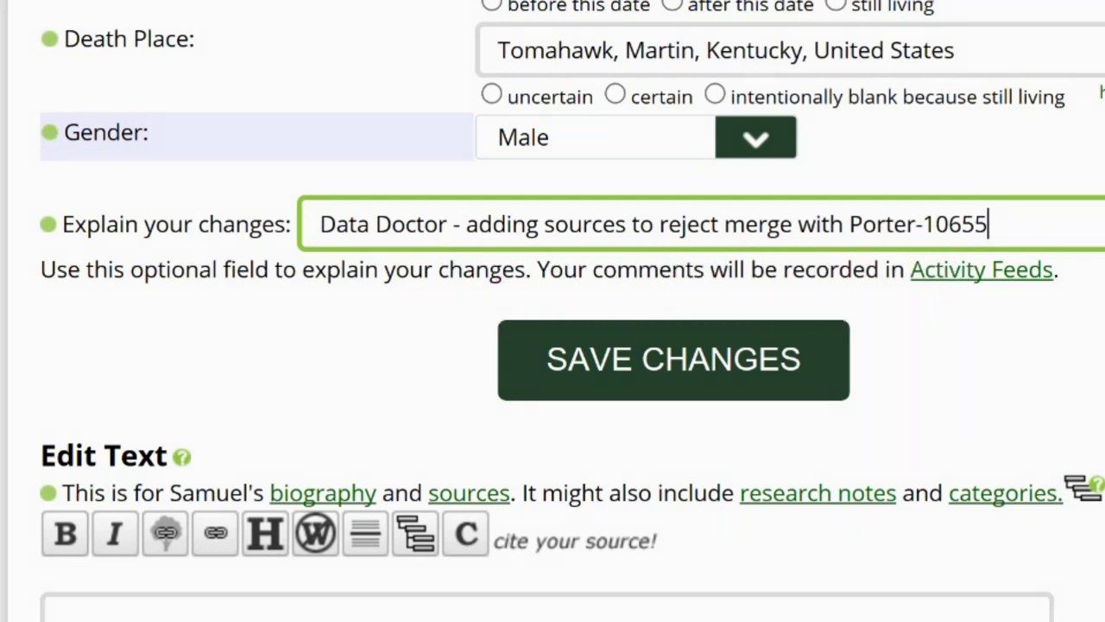
{"action": "left_click", "coordinate": [727, 387]}
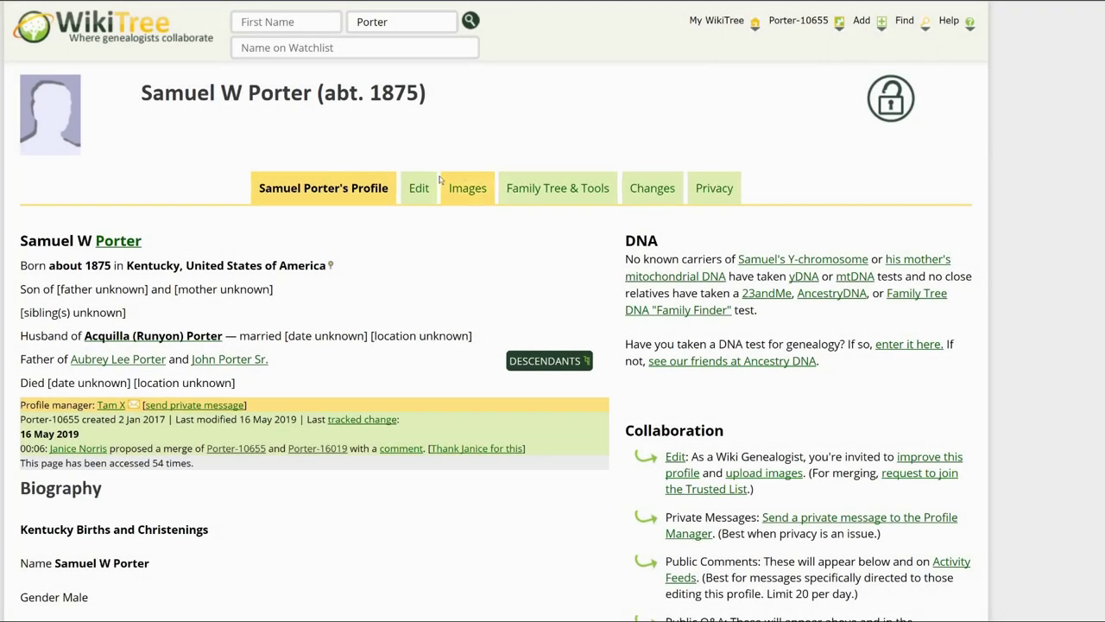
In the abt. 1875 profile, complete the birth date from the biography, mark it exact/certain, and prefix the birth place with "Johnson County,".
{"action": "left_click", "coordinate": [435, 191]}
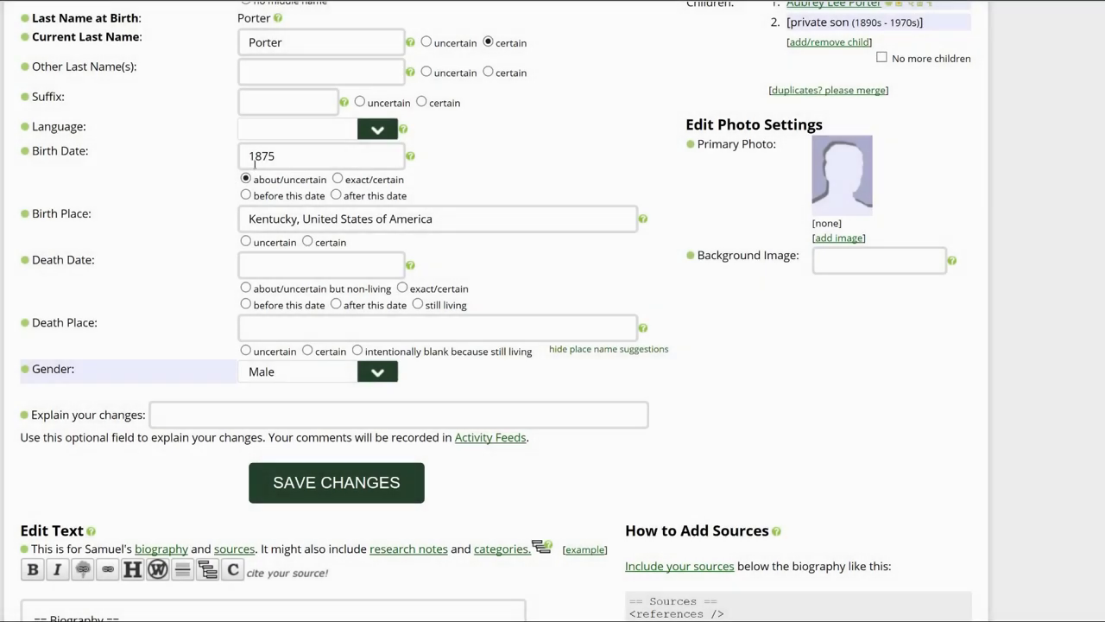
{"action": "left_click", "coordinate": [255, 164]}
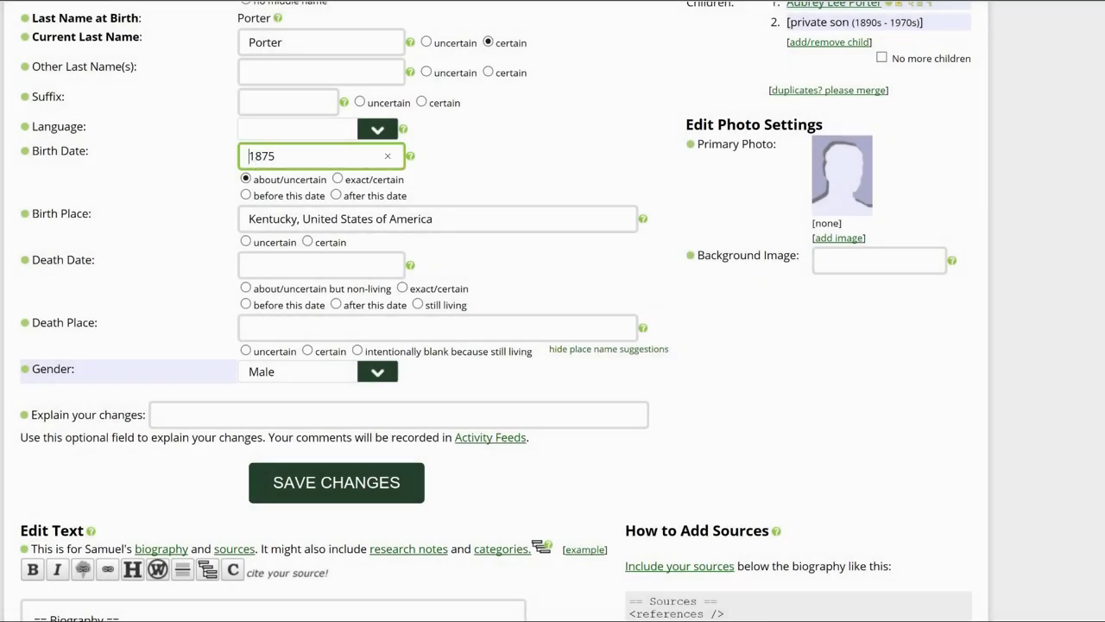
{"action": "type", "text": "27 Jun"}
{"action": "left_click", "coordinate": [337, 178]}
{"action": "left_click", "coordinate": [250, 222]}
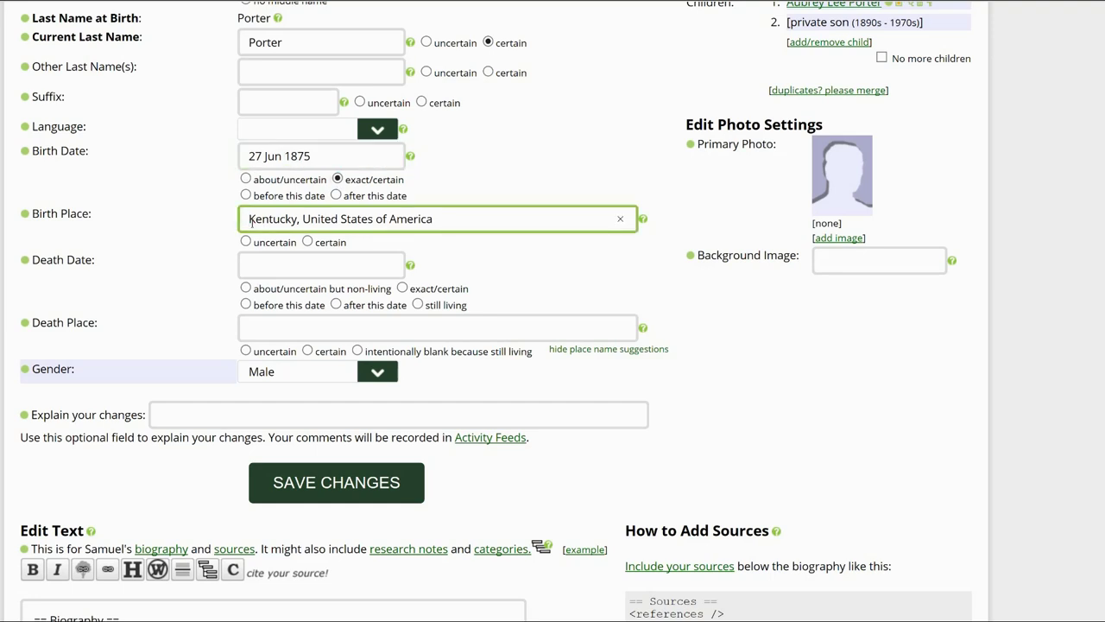
{"action": "type", "text": "Johnson County,"}
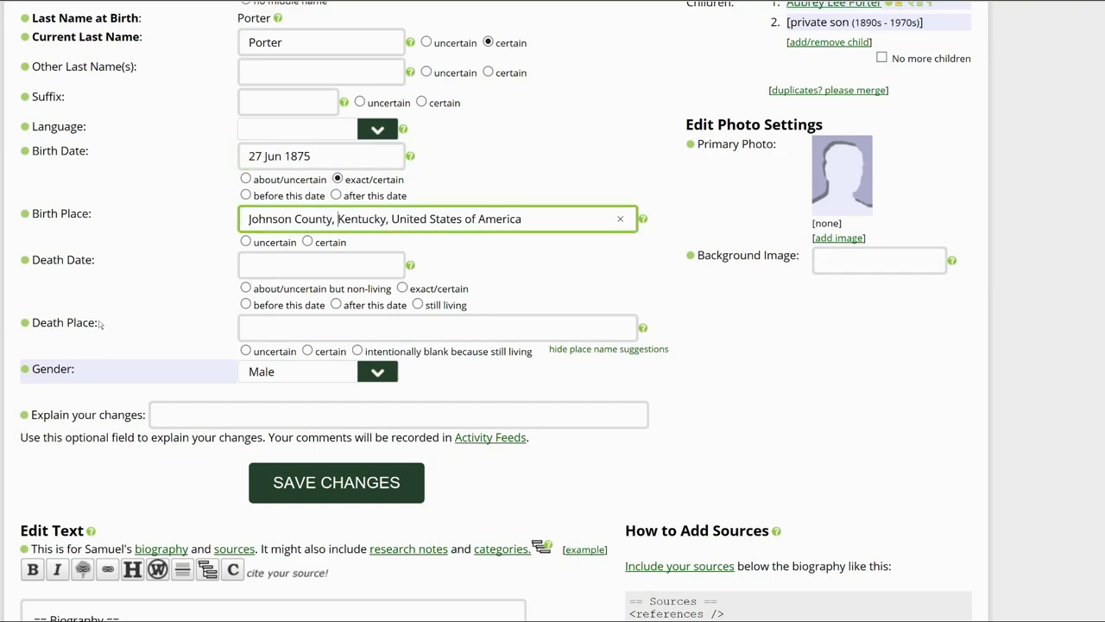
Set the death date to 19 Dec 1957 and the death place to Catlettsburg, Boyd, Kentucky, United States, marking both as certain.
{"action": "left_click", "coordinate": [303, 266]}
{"action": "type", "text": "19 Dec 1957"}
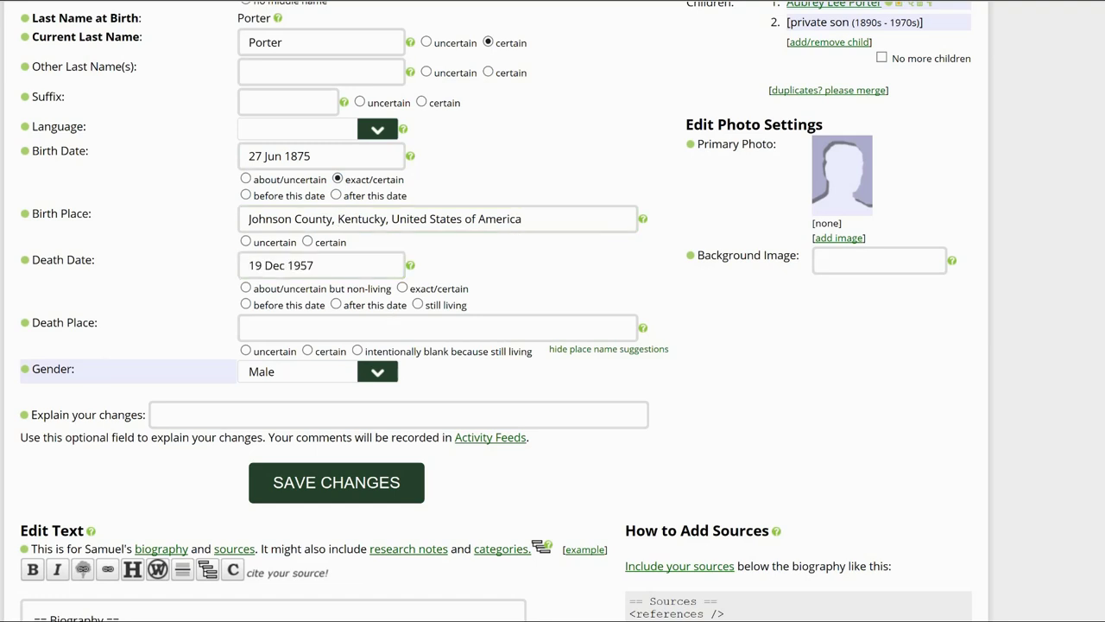
{"action": "left_click", "coordinate": [402, 288]}
{"action": "left_click", "coordinate": [309, 352]}
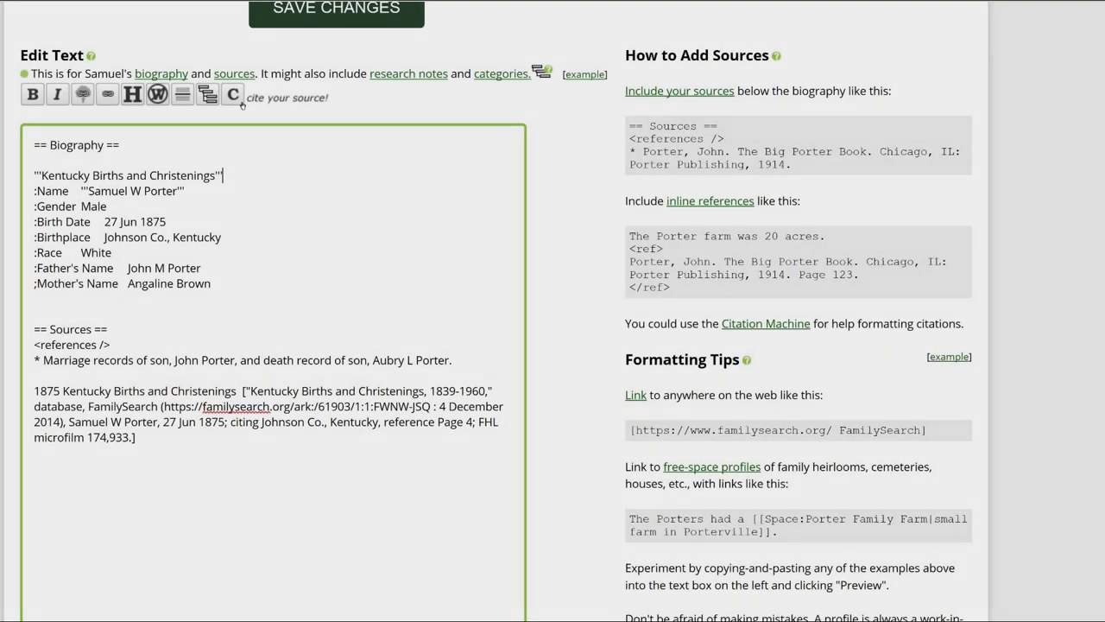
Move the Kentucky Births and Christenings citation inline, and add a Kentucky Death Records, 1911-1965 section with death details and its FamilySearch citation.
{"action": "left_click", "coordinate": [234, 96]}
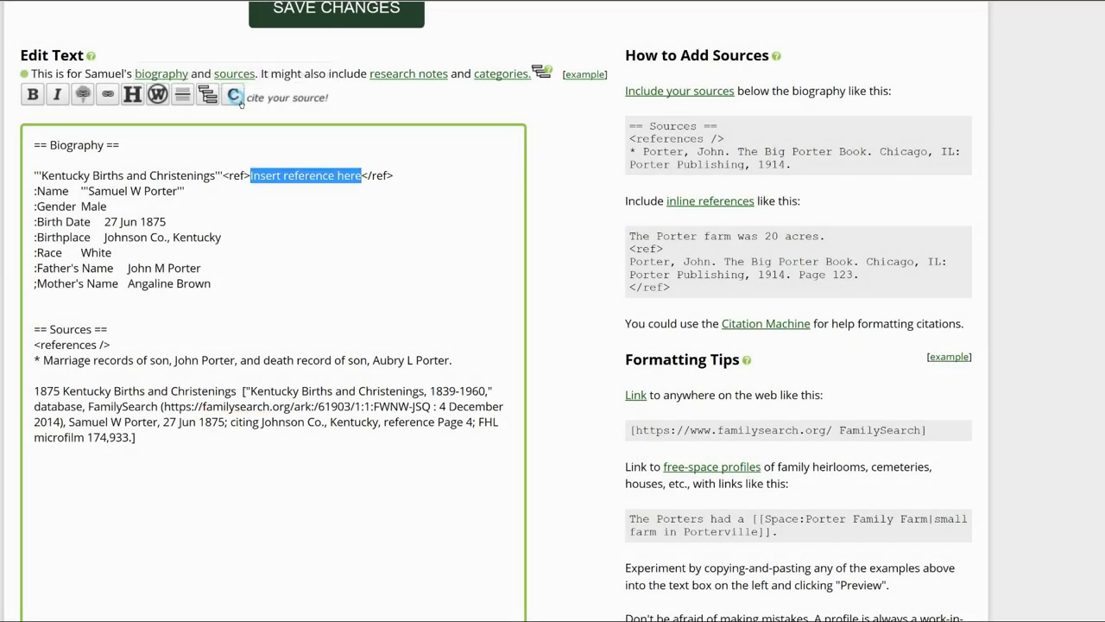
{"action": "left_click_drag", "start_coordinate": [35, 397], "coordinate": [138, 455]}
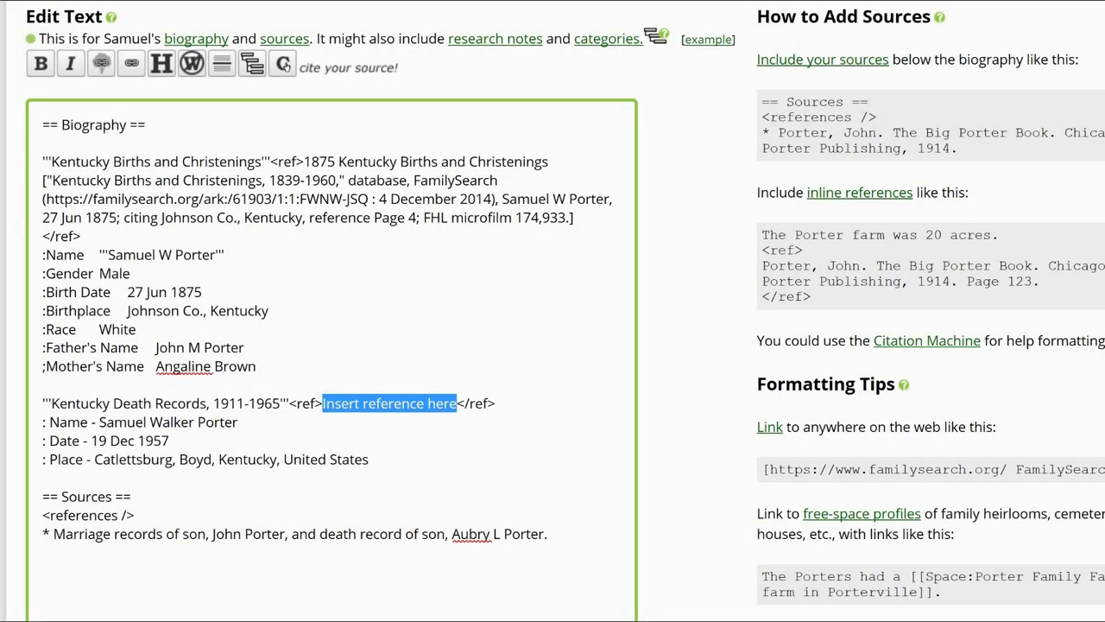
{"action": "type", "text": "\"Kentucky Death Records, 1911-1965,\" database, FamilySearch (https://familysearch.org/ark:/61903/1:1:QVJ5-27GV : 9 January 2019), Samuel Walker Porter, 19 Dec 1957; citing Death, Catlettsburg, Boyd, Kentucky, United States, certificate , Office of Vital Statistics, Frankfort; FHL microfilm 1,709,312."}
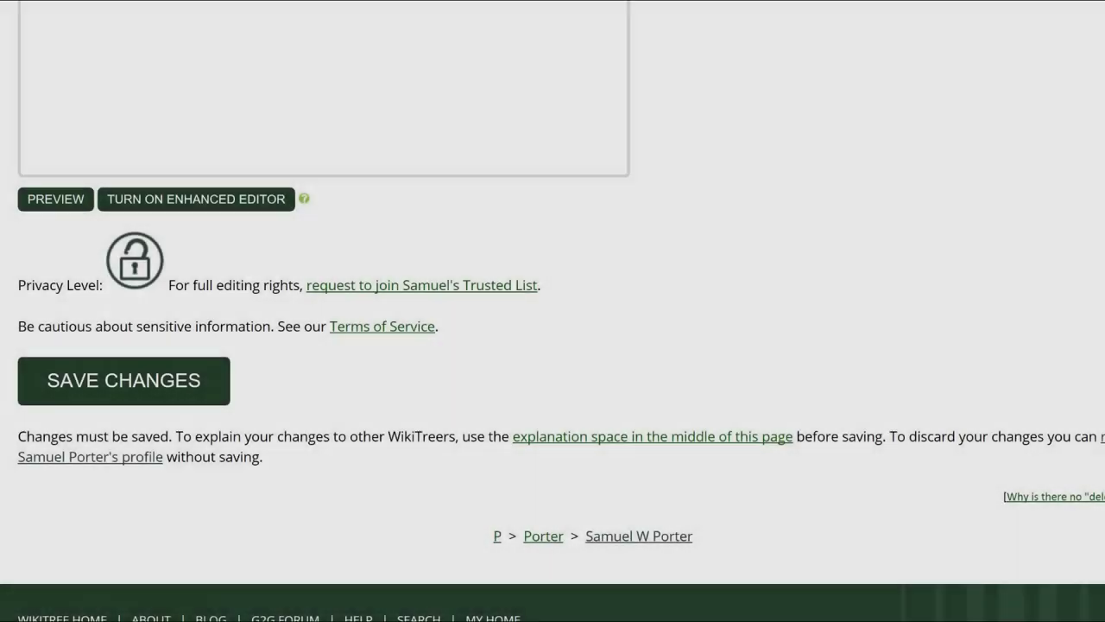
Preview the 1875 profile and save it, explaining "Data Doctor - adding sources to reject match with" plus the other profile's ID.
{"action": "left_click", "coordinate": [49, 204]}
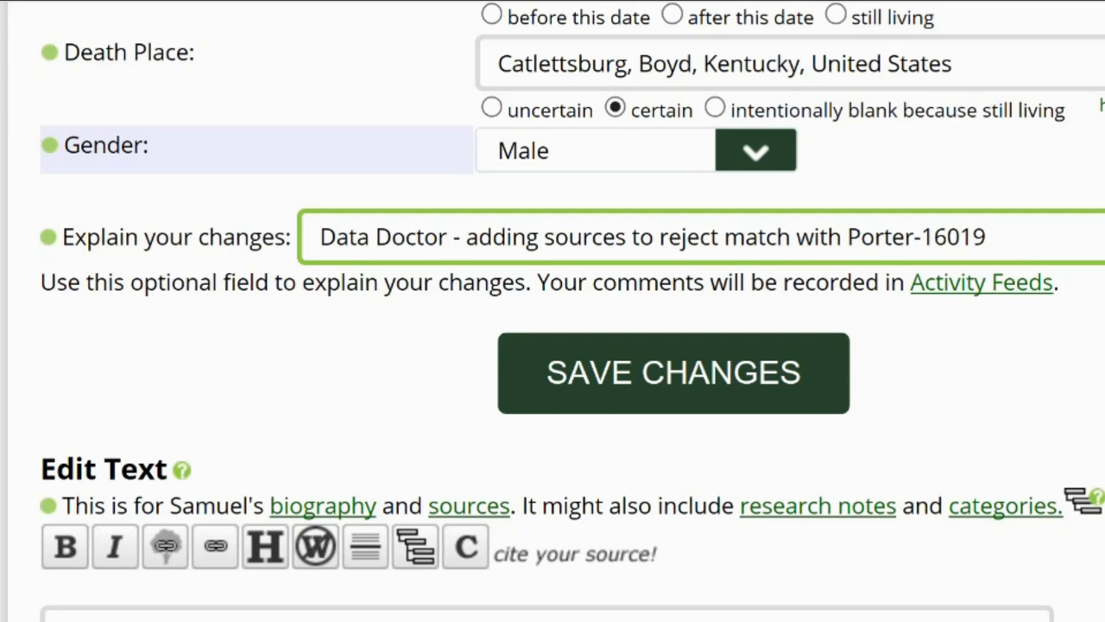
{"action": "left_click", "coordinate": [768, 399]}
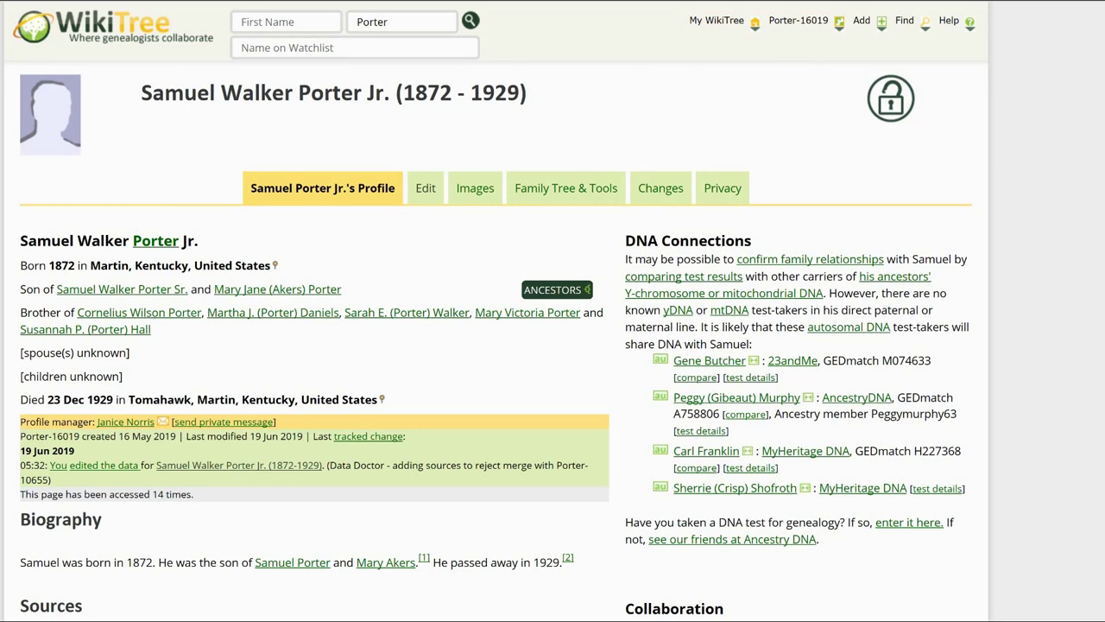
Reject the pending merge on the 1872 - 1929 profile with the comment "Sources indicate different DOB/DOD and different parents.".
{"action": "scroll", "coordinate": [552, 311], "scroll_direction": "down", "scroll_amount": 10}
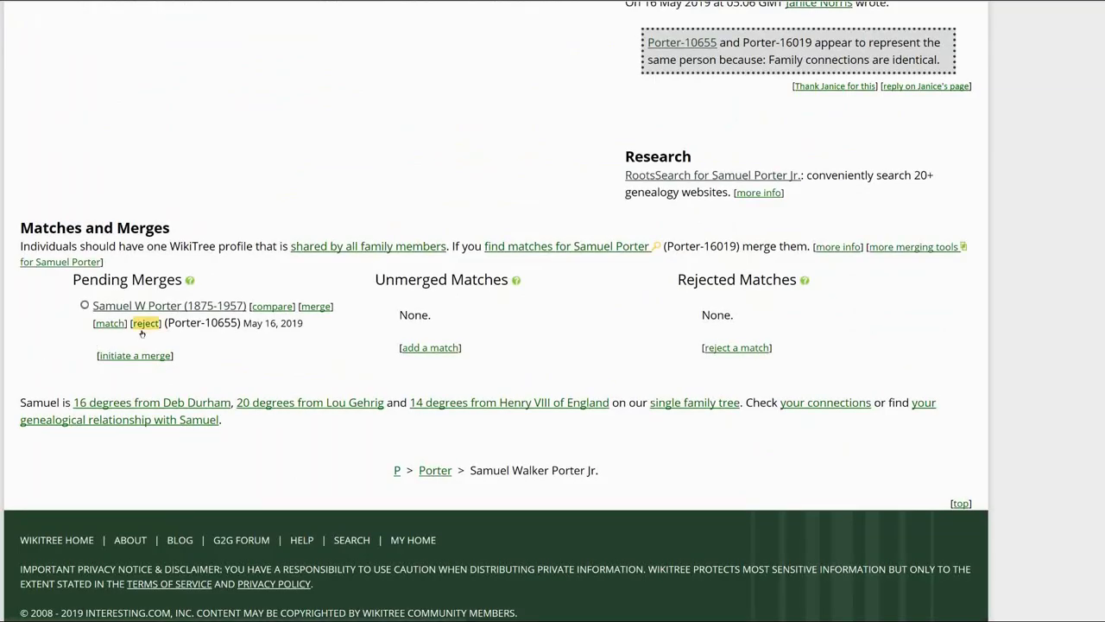
{"action": "left_click", "coordinate": [146, 323]}
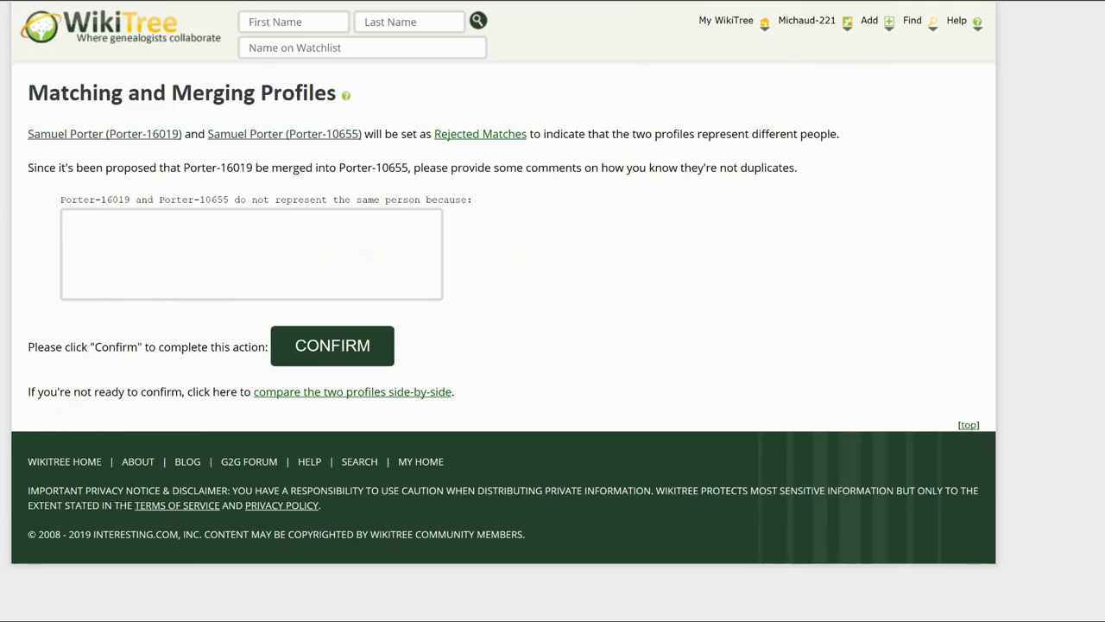
{"action": "left_click", "coordinate": [178, 234]}
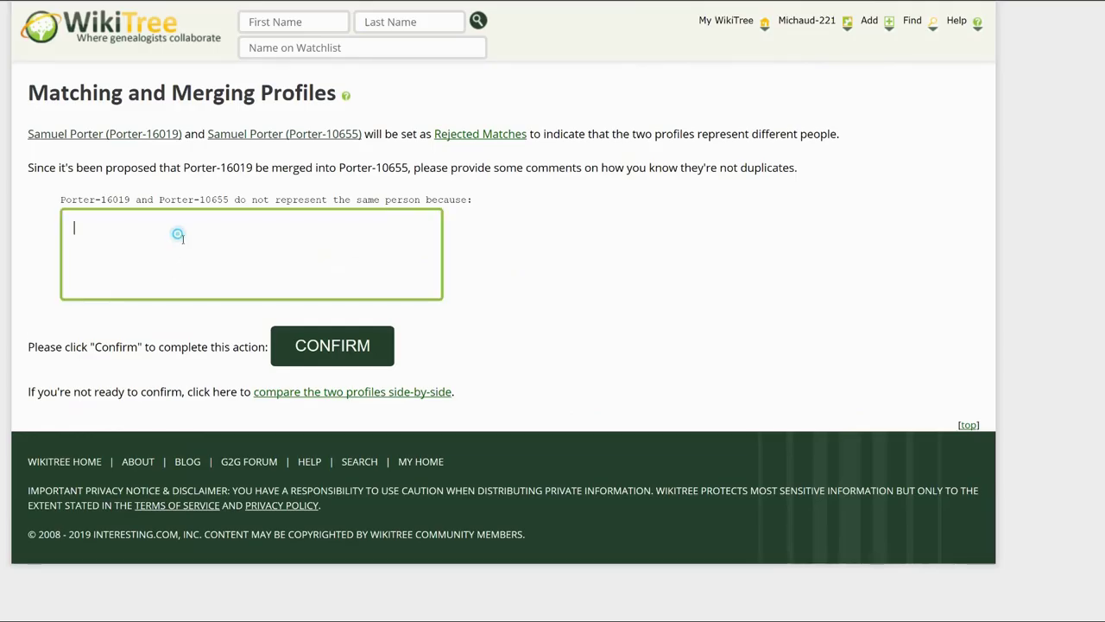
{"action": "type", "text": "sources indicate different DOB/DOD and different parents."}
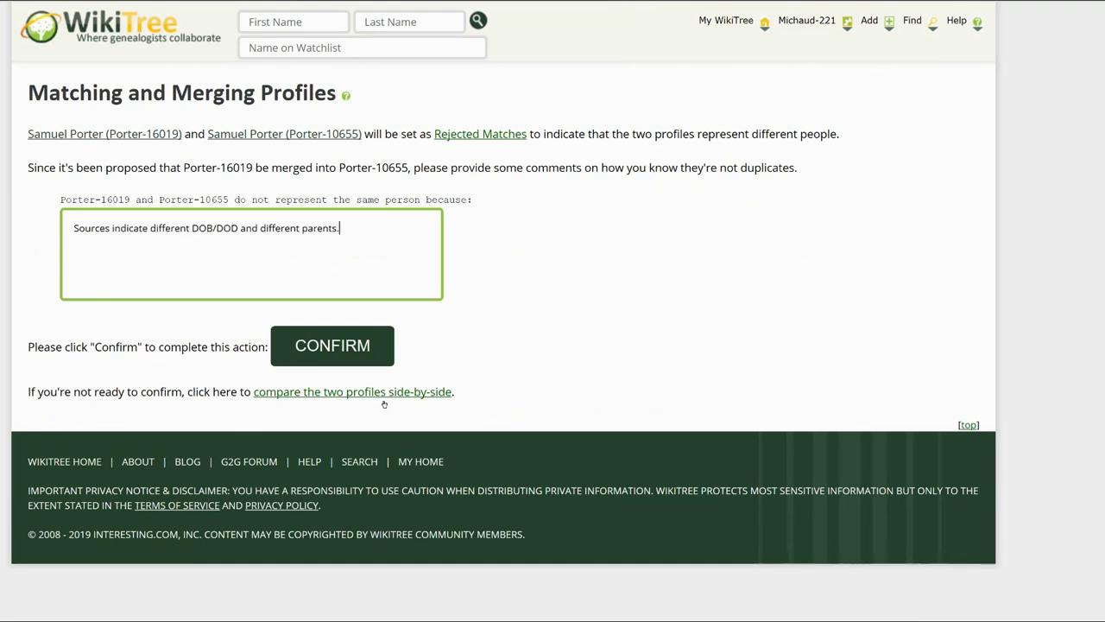
{"action": "left_click", "coordinate": [361, 363]}
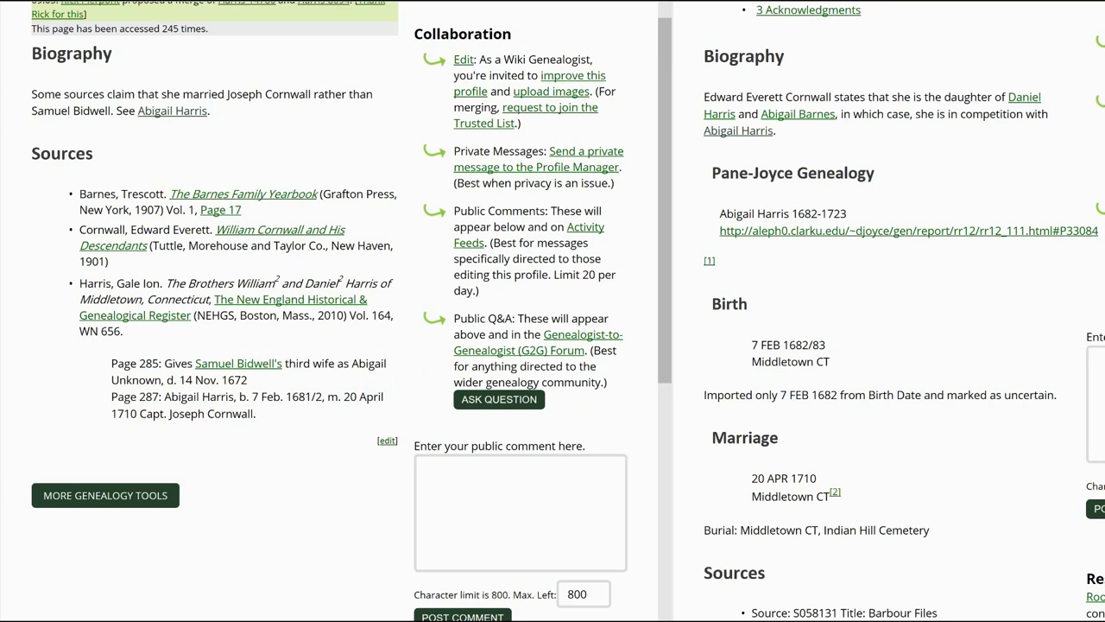
Compare the biographies and sources of the two profiles in another proposed merge, including the birth and marriage details.
{"action": "scroll", "coordinate": [890, 311], "scroll_direction": "down", "scroll_amount": 6}
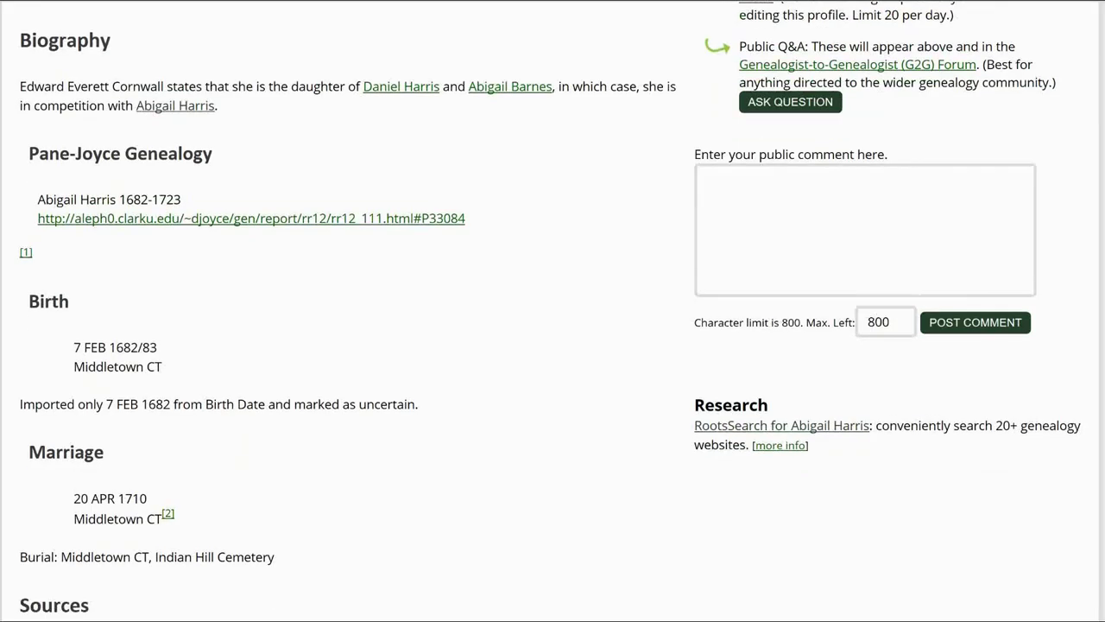
{"action": "scroll", "coordinate": [552, 311], "scroll_direction": "down", "scroll_amount": 1}
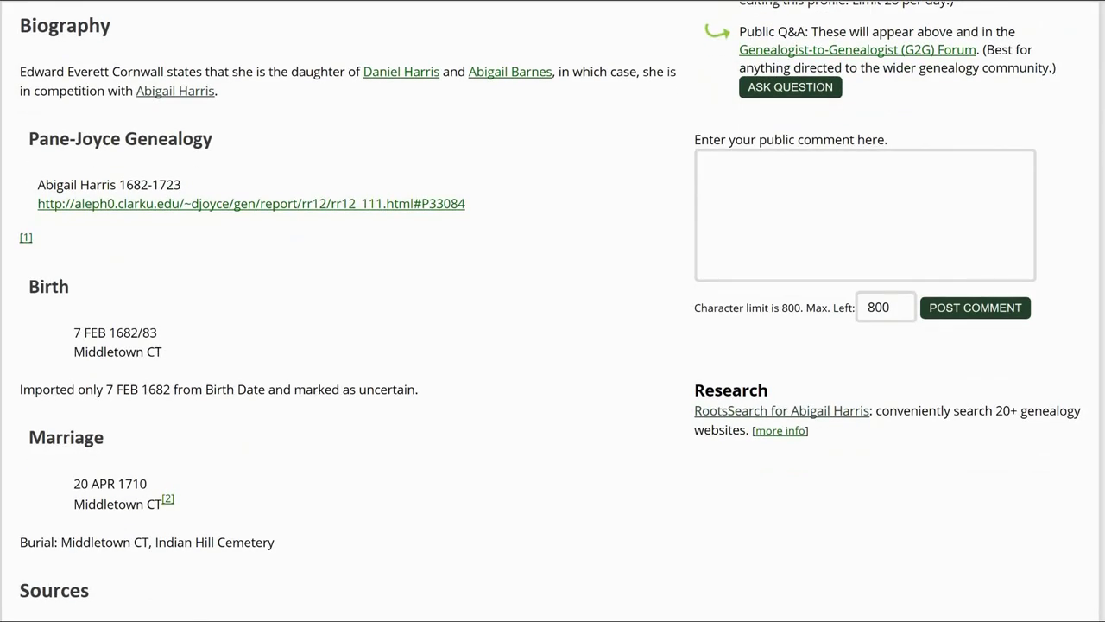
Search FamilySearch historical records through RootsSearch for the person in the 1682 - 1723 profile.
{"action": "scroll", "coordinate": [553, 311], "scroll_direction": "down", "scroll_amount": 3}
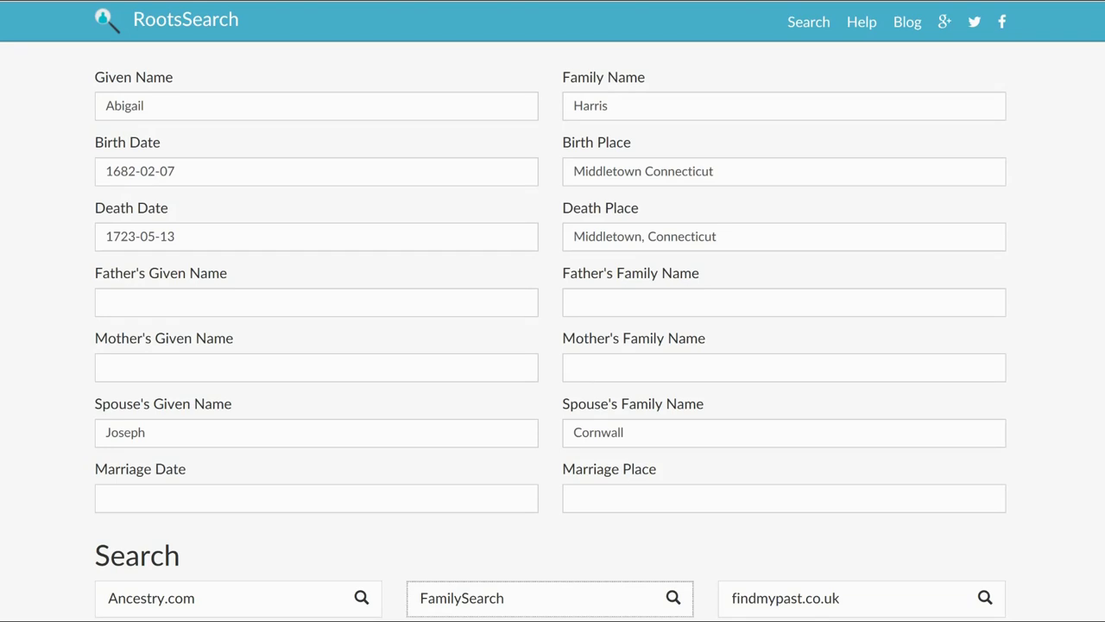
{"action": "left_click", "coordinate": [494, 600]}
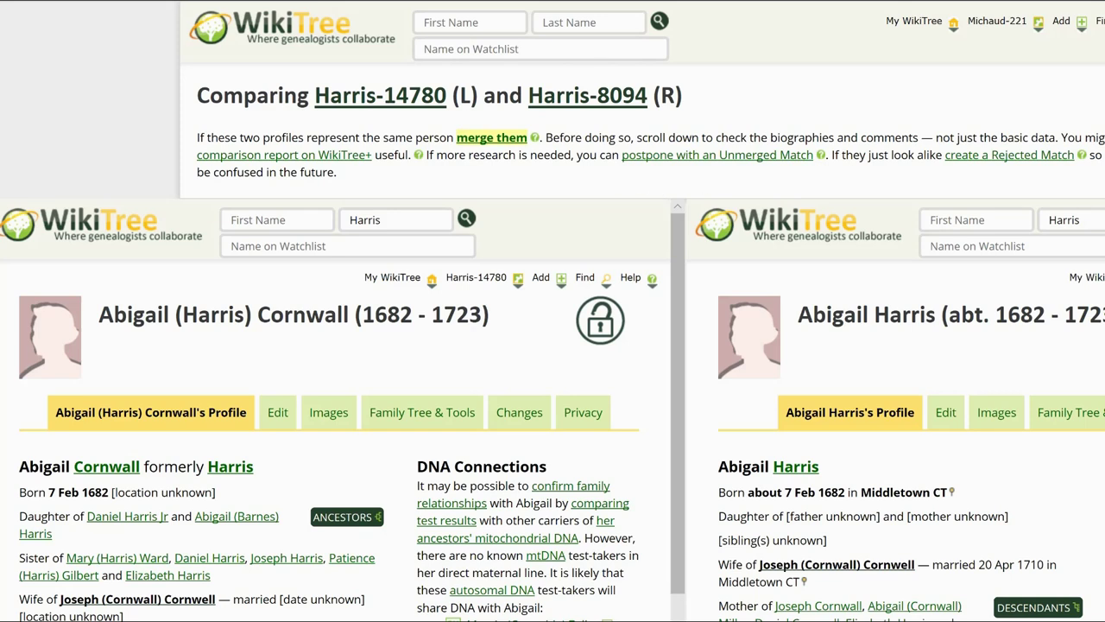
Start the merge, keeping the married surname, marking the birth and death dates exact and both locations certain, with "Middletown Connecticut" as birth location.
{"action": "left_click", "coordinate": [508, 140]}
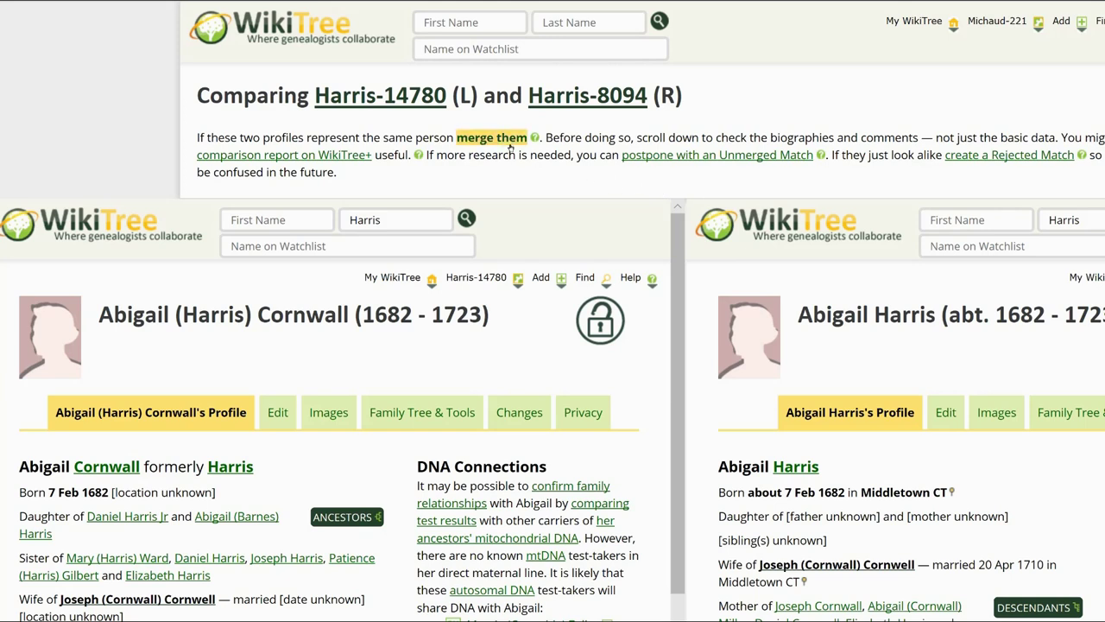
{"action": "scroll", "coordinate": [643, 311], "scroll_direction": "down", "scroll_amount": 5}
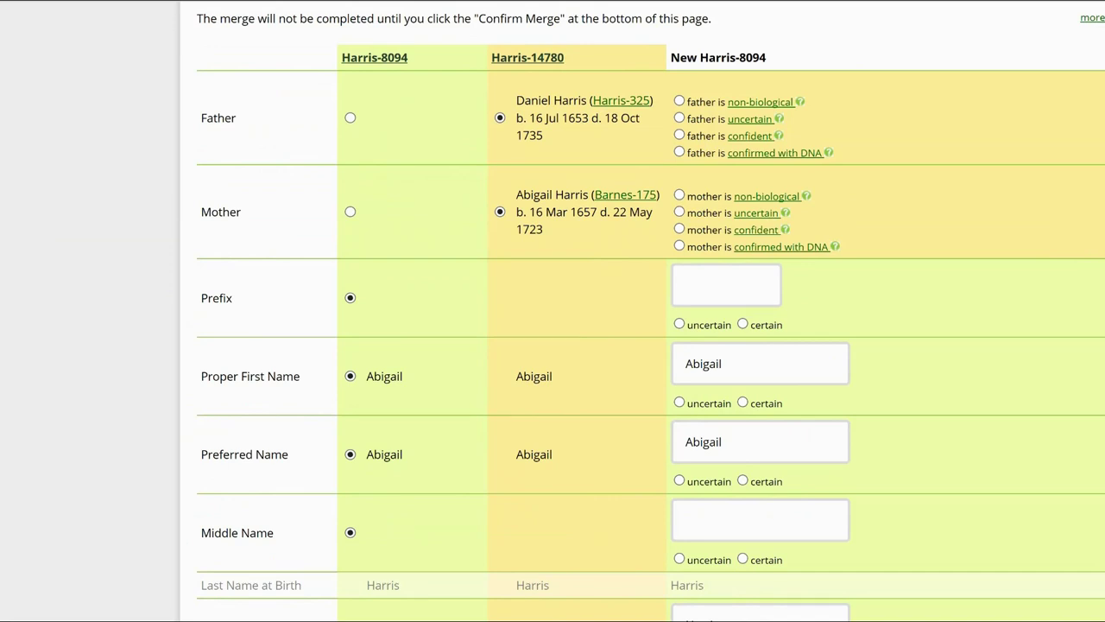
{"action": "scroll", "coordinate": [643, 311], "scroll_direction": "down", "scroll_amount": 5}
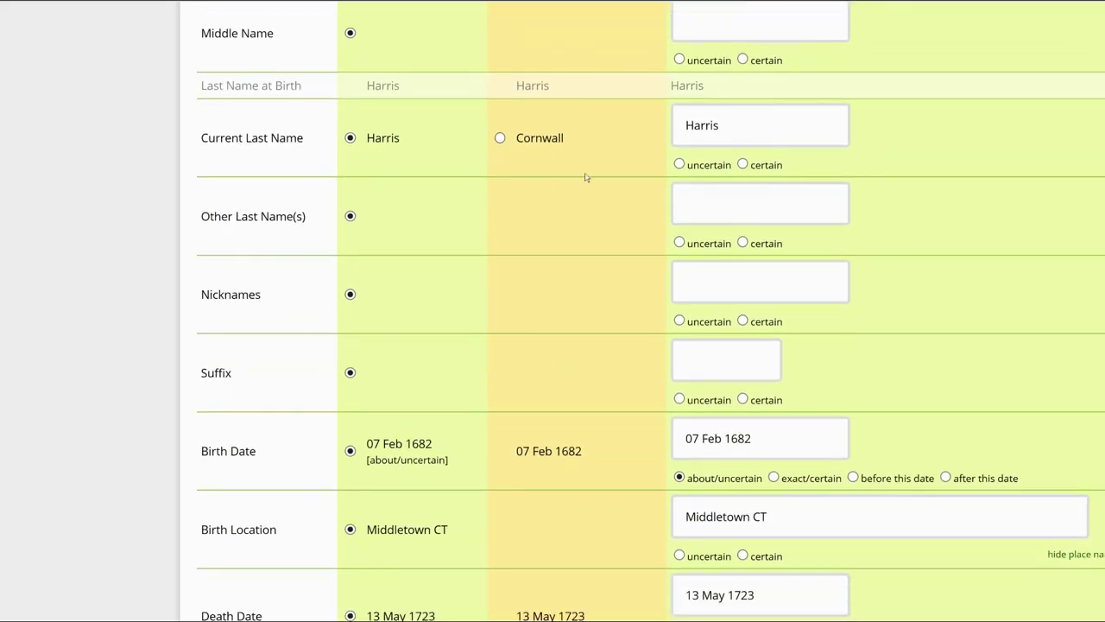
{"action": "left_click", "coordinate": [500, 139]}
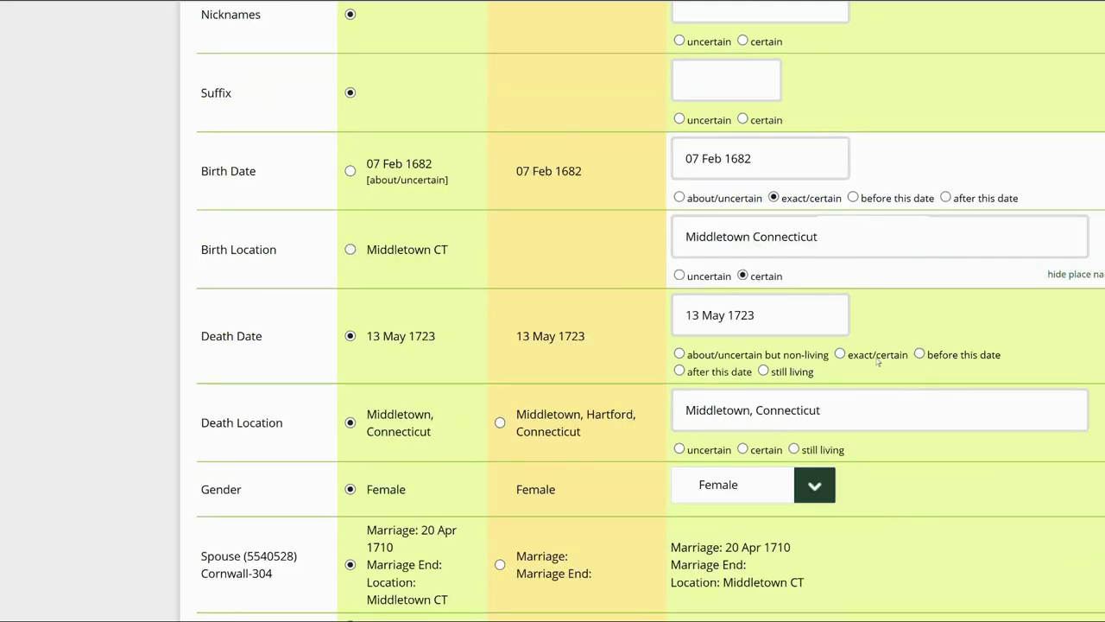
{"action": "left_click", "coordinate": [840, 354]}
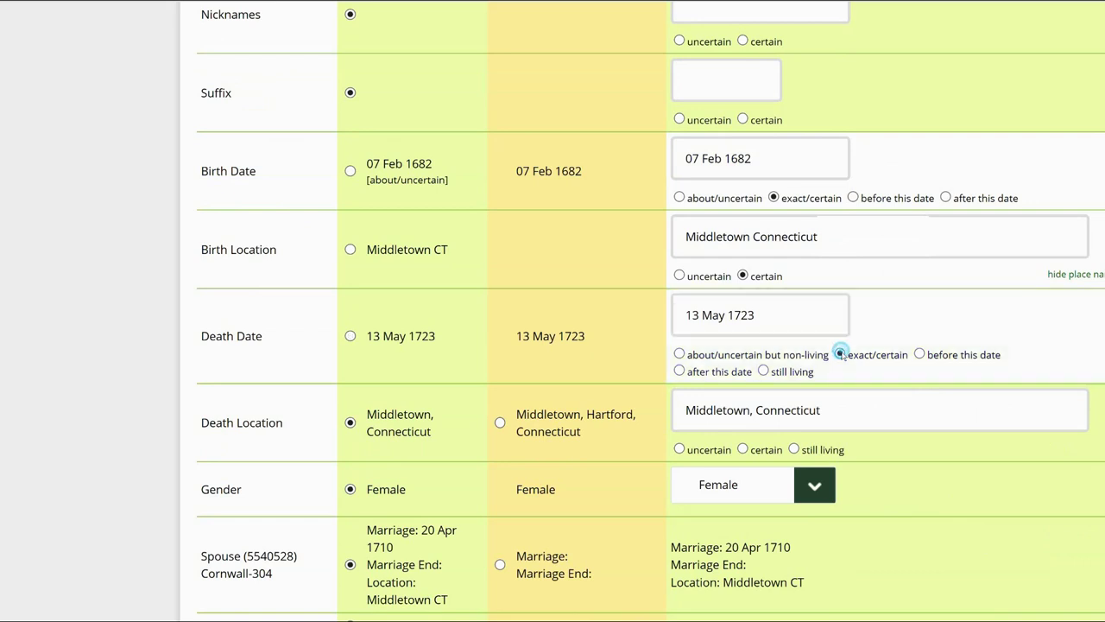
{"action": "left_click", "coordinate": [743, 449]}
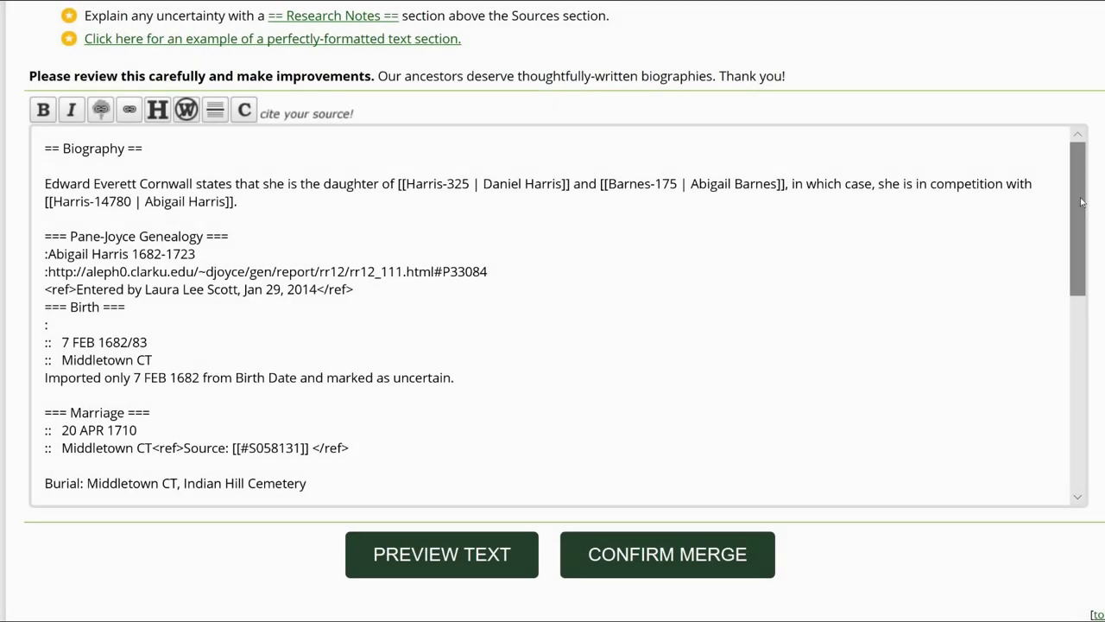
Add an "=== Research Notes ===" heading above the note about the disputed marriage in the merged biography.
{"action": "left_click_drag", "start_coordinate": [1080, 202], "coordinate": [1079, 294]}
{"action": "left_click", "coordinate": [51, 264]}
{"action": "key", "text": "Return"}
{"action": "type", "text": "=== Reserc"}
{"action": "key", "text": "BackSpace"}
{"action": "key", "text": "BackSpace"}
{"action": "type", "text": "arch Notes ==="}
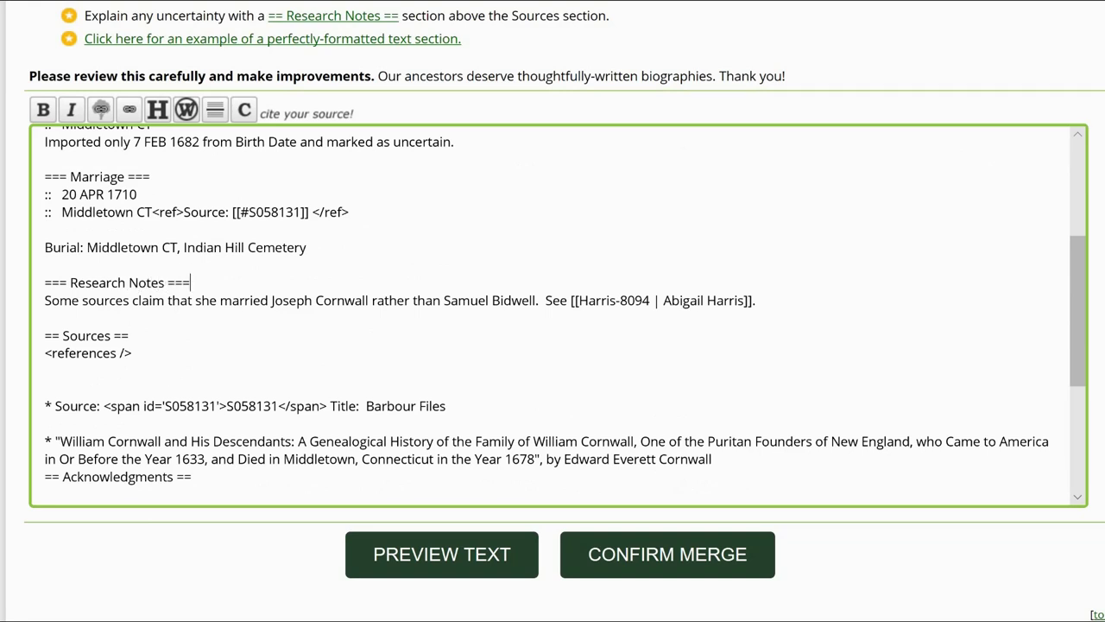
Move the opening biography sentence about the disputed parentage into the Research Notes section.
{"action": "scroll", "coordinate": [552, 311], "scroll_direction": "up", "scroll_amount": 3}
{"action": "triple_click", "coordinate": [518, 184]}
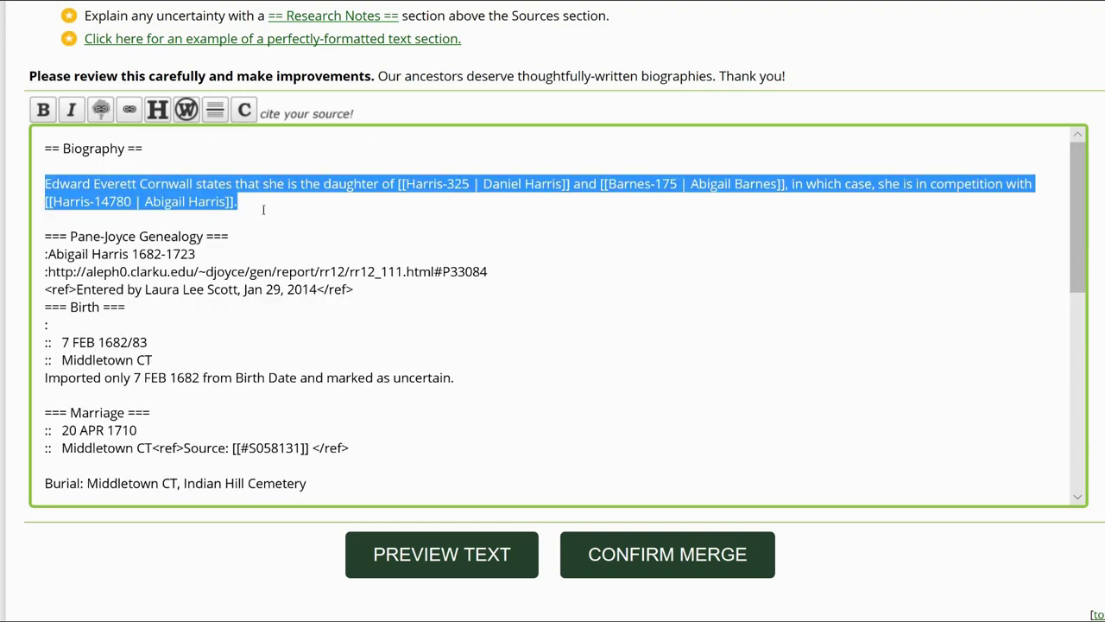
{"action": "key", "text": "ctrl+x"}
{"action": "scroll", "coordinate": [1018, 323], "scroll_direction": "down", "scroll_amount": 5}
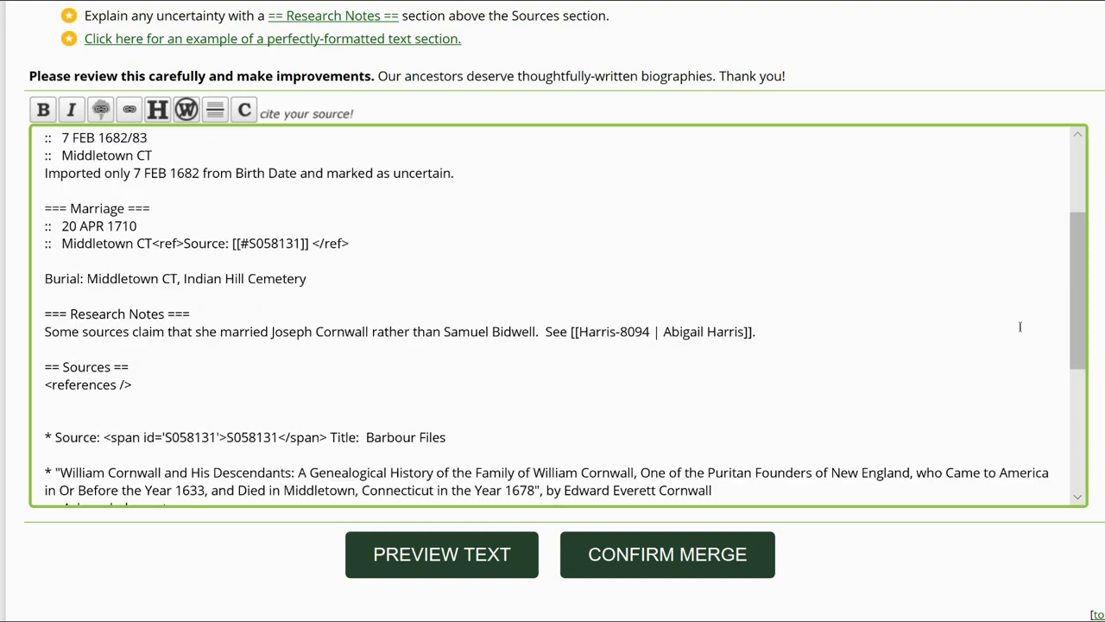
{"action": "left_click", "coordinate": [1019, 323]}
{"action": "key", "text": "ctrl+v"}
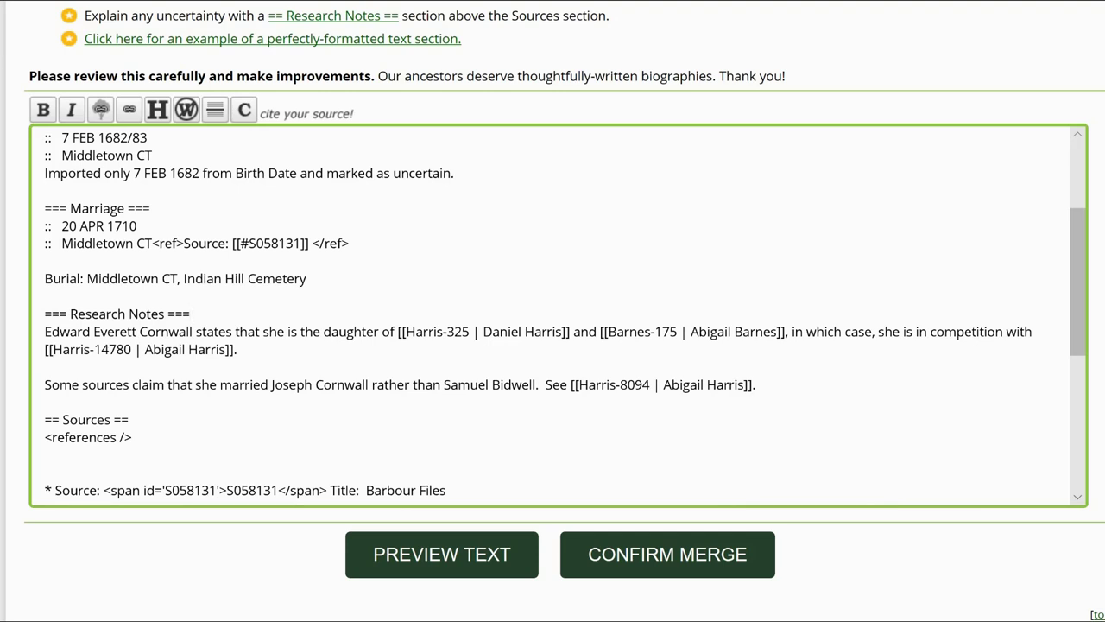
Remove the references to the duplicate profiles from both research notes, keeping the parentage and marriage statements.
{"action": "left_click_drag", "start_coordinate": [545, 386], "coordinate": [765, 386]}
{"action": "key", "text": "ctrl+x"}
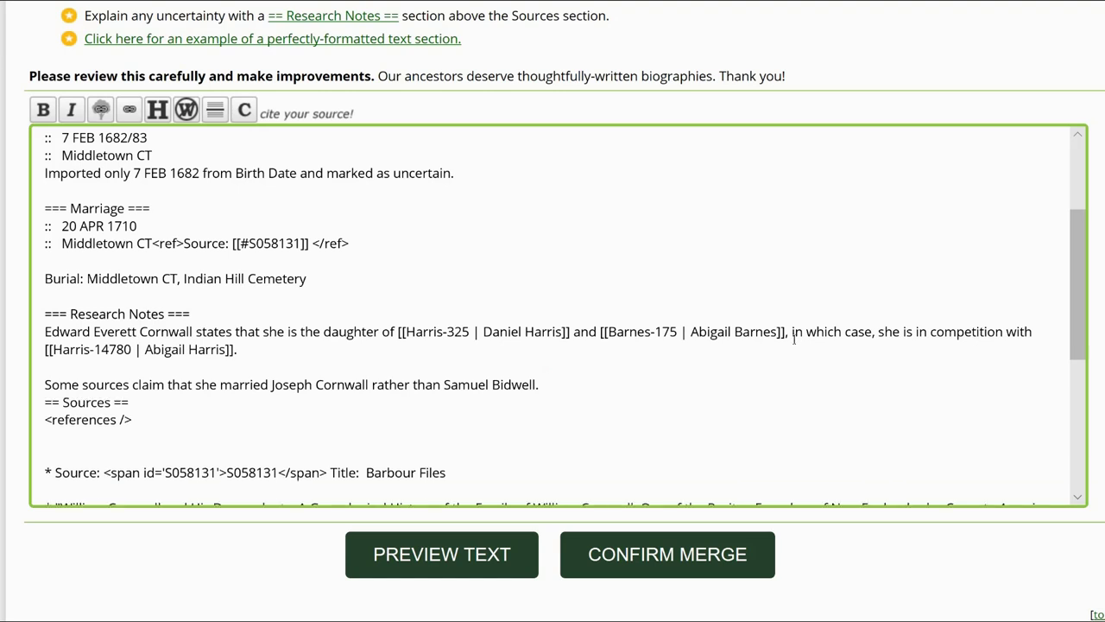
{"action": "left_click_drag", "start_coordinate": [789, 338], "coordinate": [241, 355]}
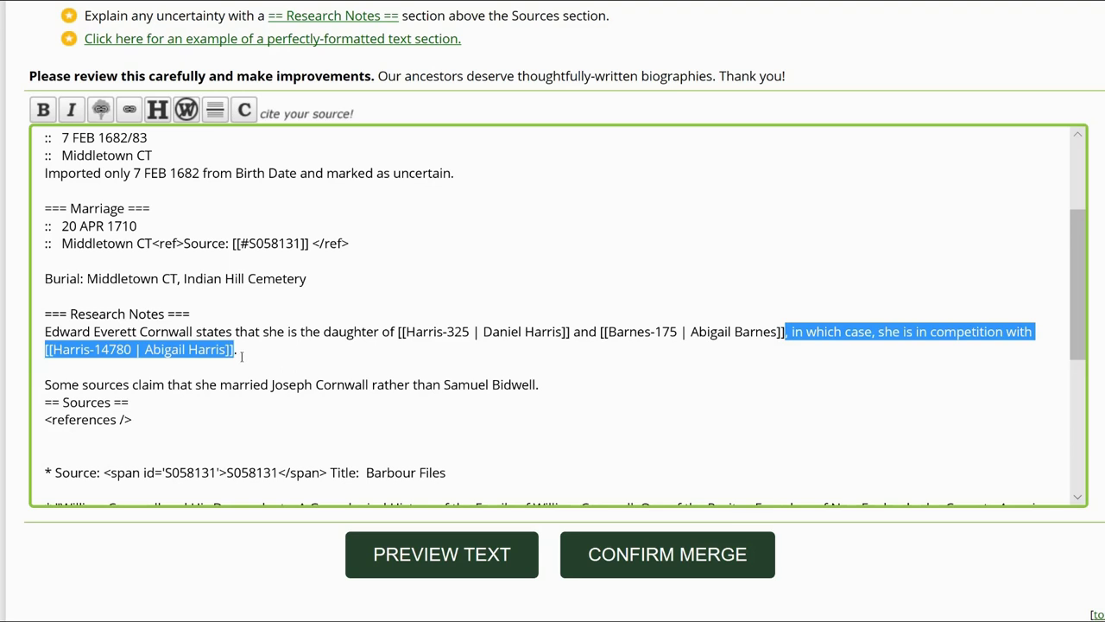
{"action": "key", "text": "Delete"}
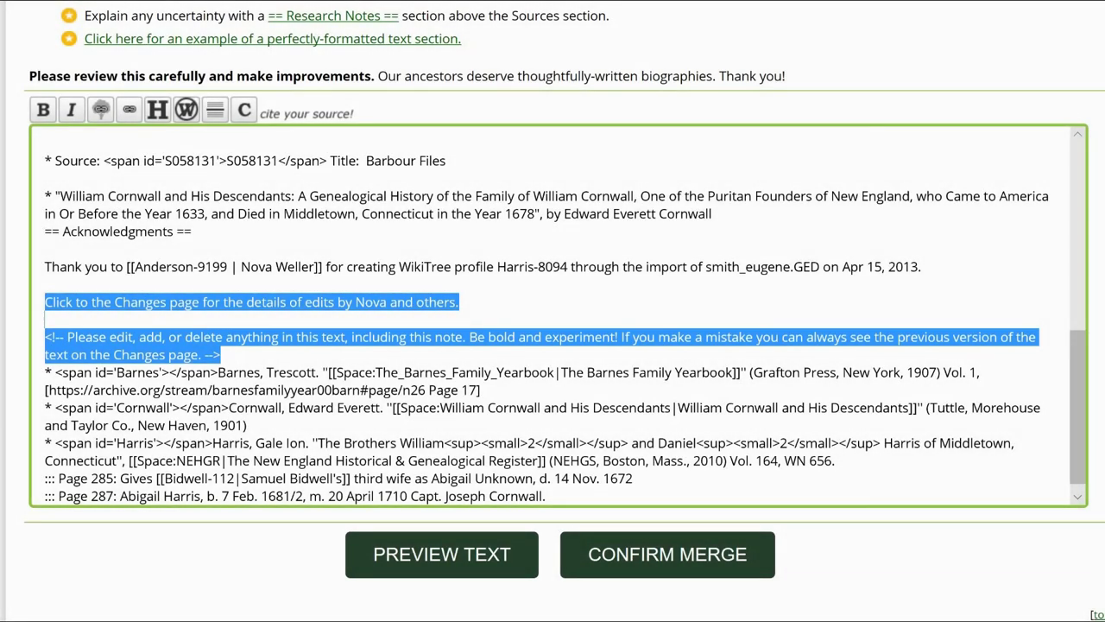
Delete the boilerplate import text from Acknowledgments and move the three bulleted source citations with their page notes into the Sources section.
{"action": "key", "text": "Delete"}
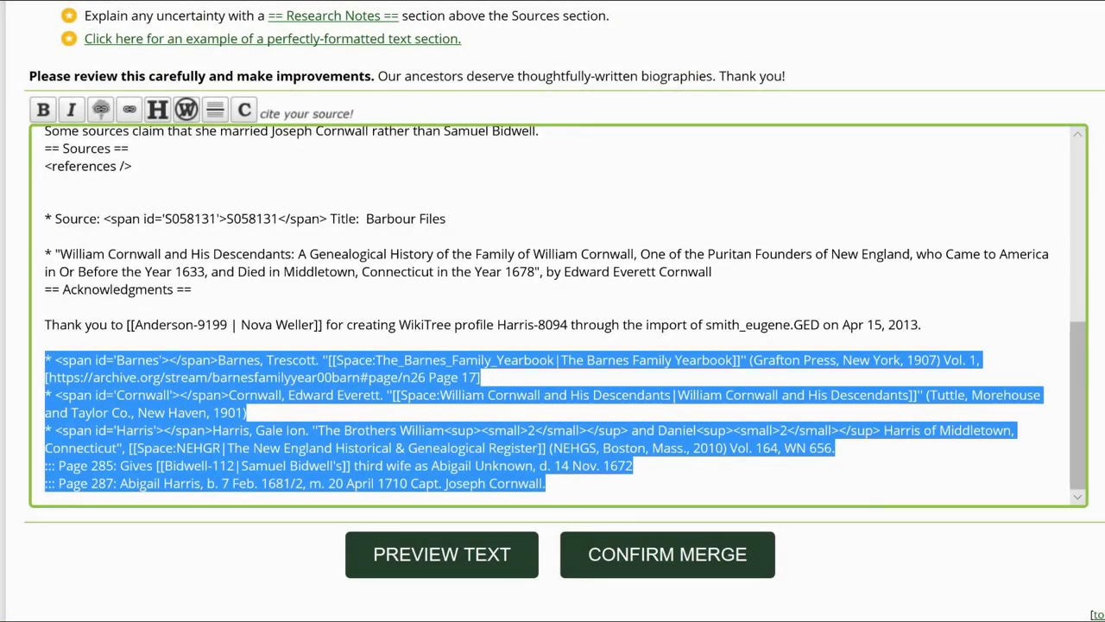
{"action": "key", "text": "ctrl+x"}
{"action": "left_click", "coordinate": [45, 306]}
{"action": "key", "text": "ctrl+v"}
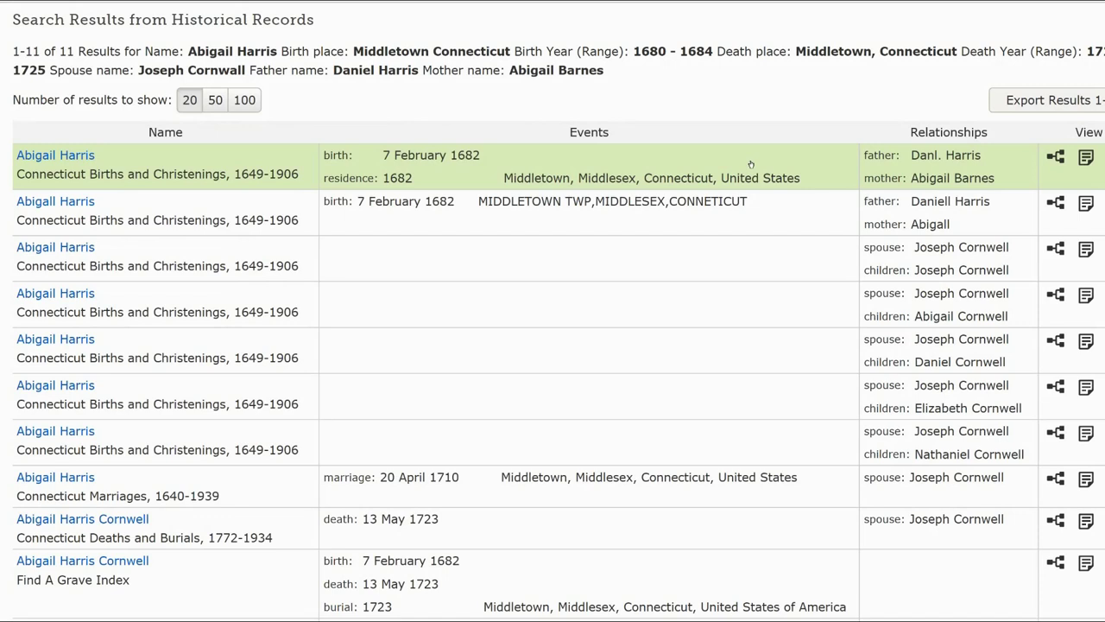
Copy the Connecticut Births and Christenings, 1649-1906 citation from FamilySearch and insert it as an inline reference after the birth place.
{"action": "left_click", "coordinate": [1086, 158]}
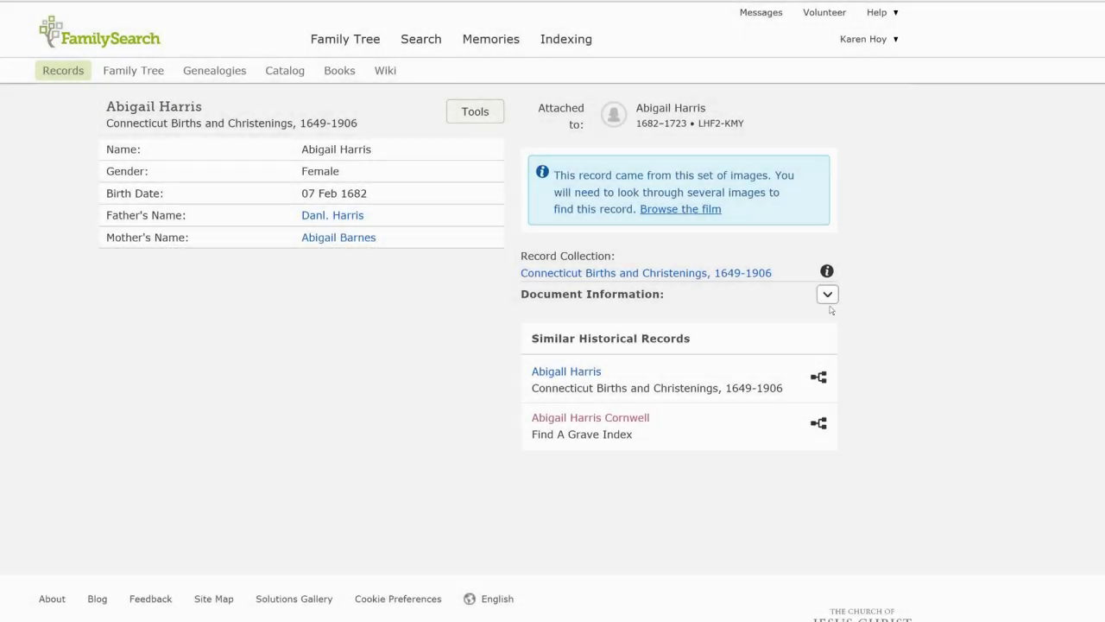
{"action": "left_click", "coordinate": [829, 298]}
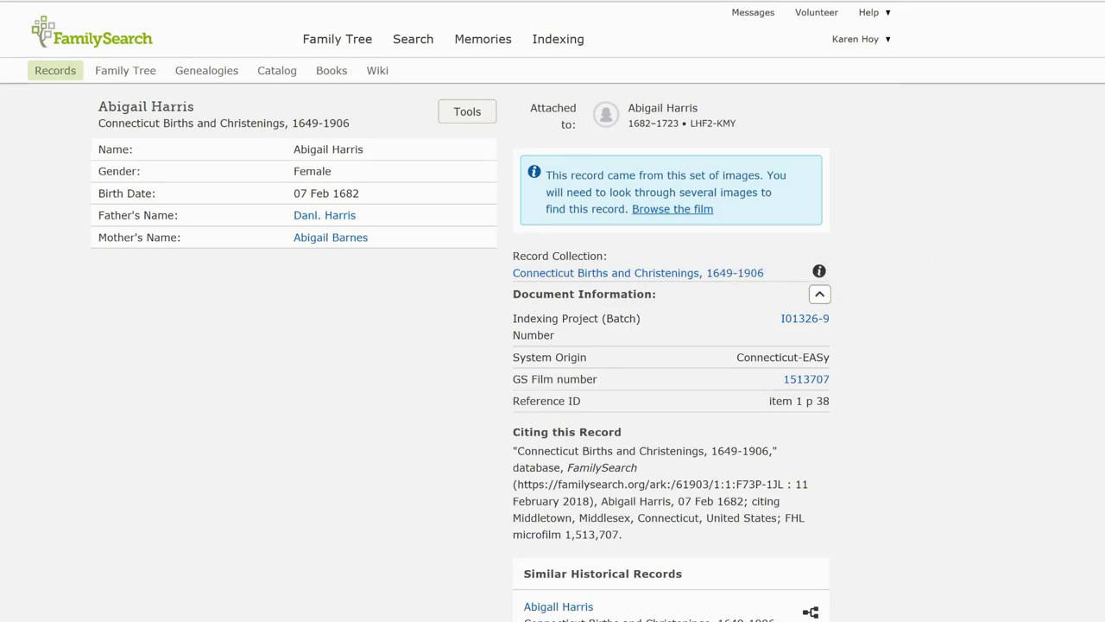
{"action": "scroll", "coordinate": [552, 311], "scroll_direction": "down", "scroll_amount": 3}
{"action": "triple_click", "coordinate": [633, 380]}
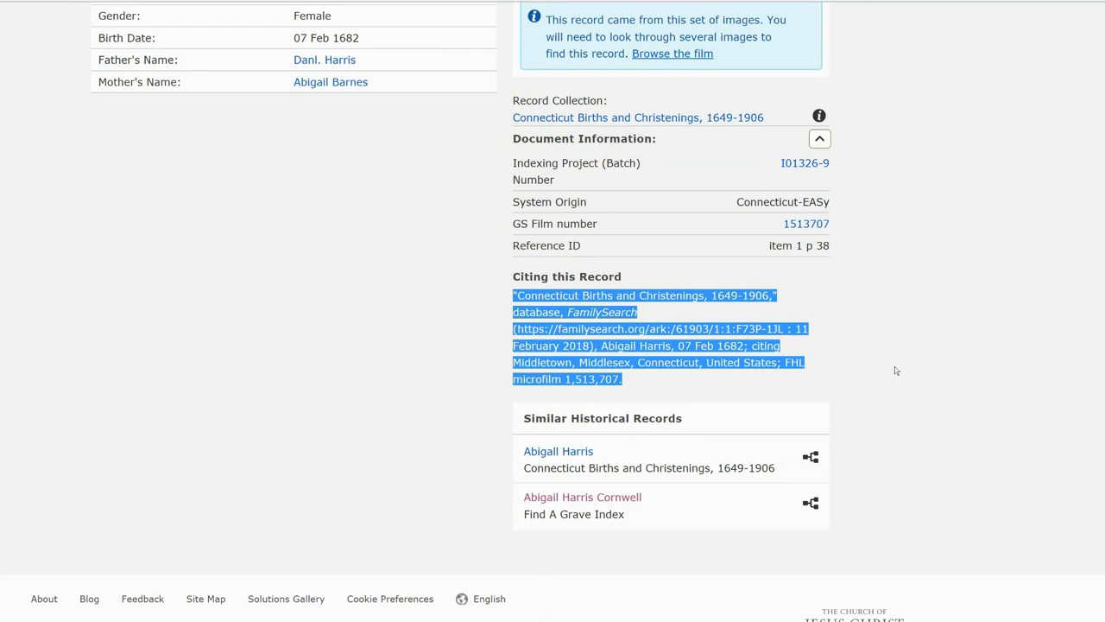
{"action": "key", "text": "ctrl+Tab"}
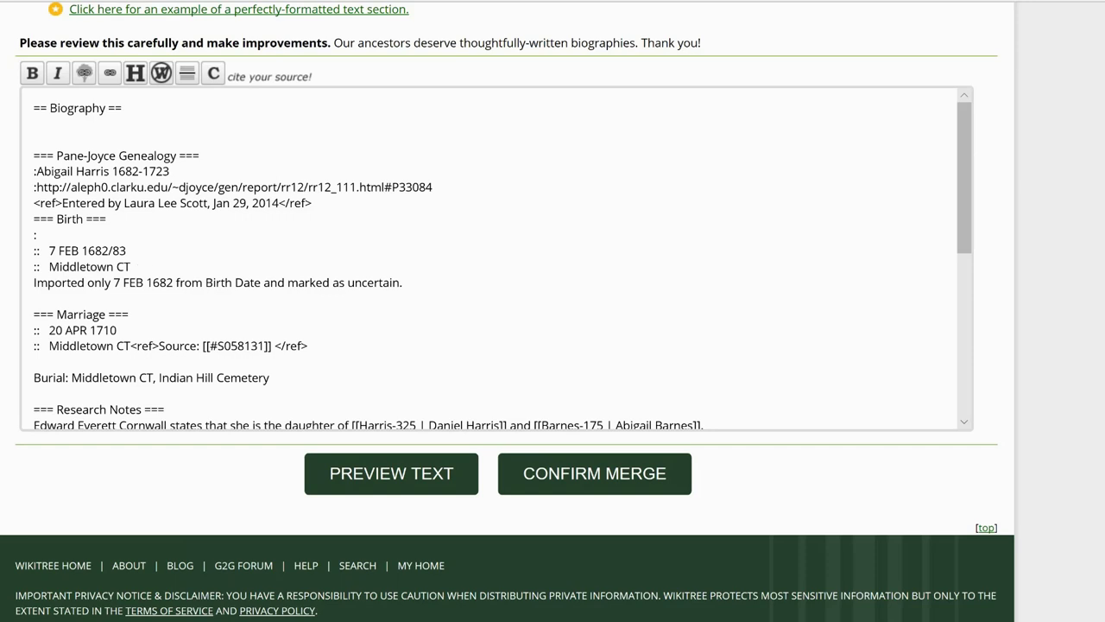
{"action": "left_click", "coordinate": [148, 268]}
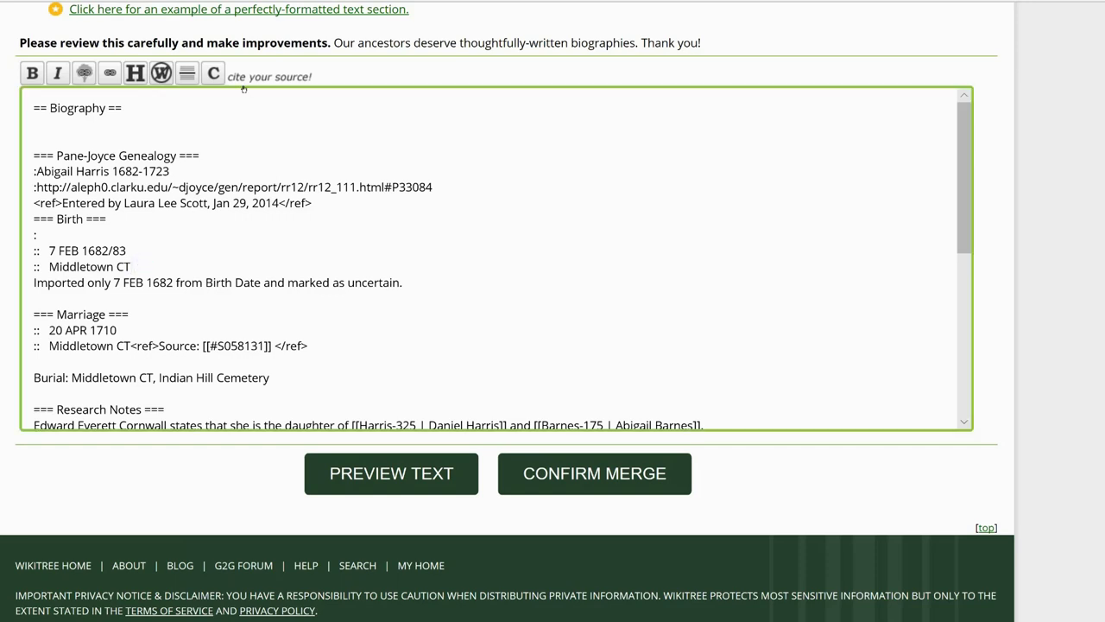
{"action": "left_click", "coordinate": [214, 75]}
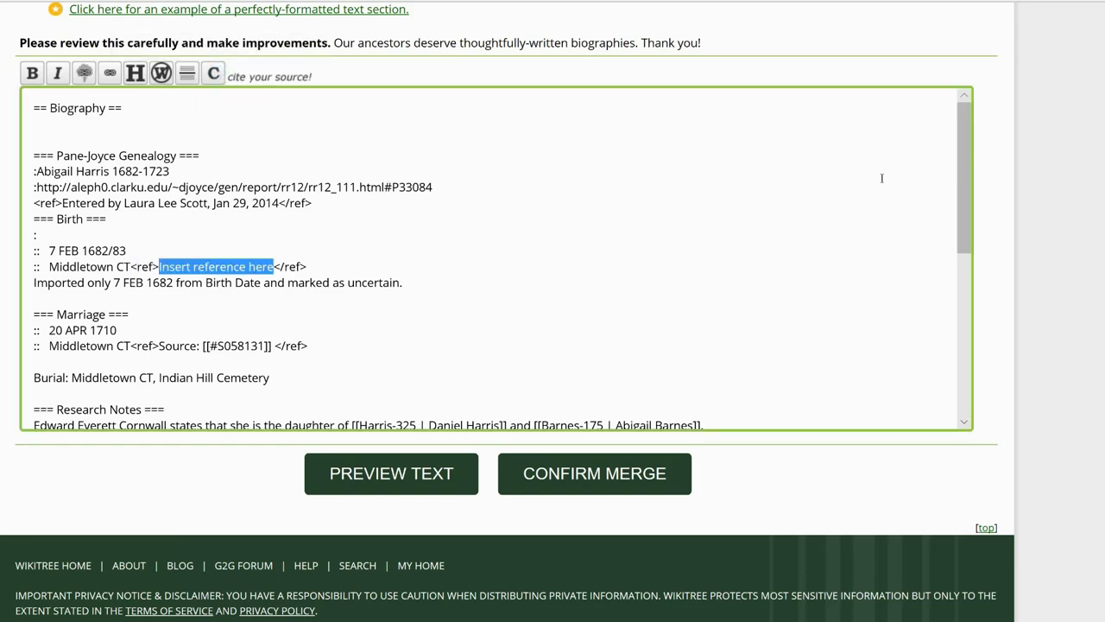
{"action": "key", "text": "ctrl+v"}
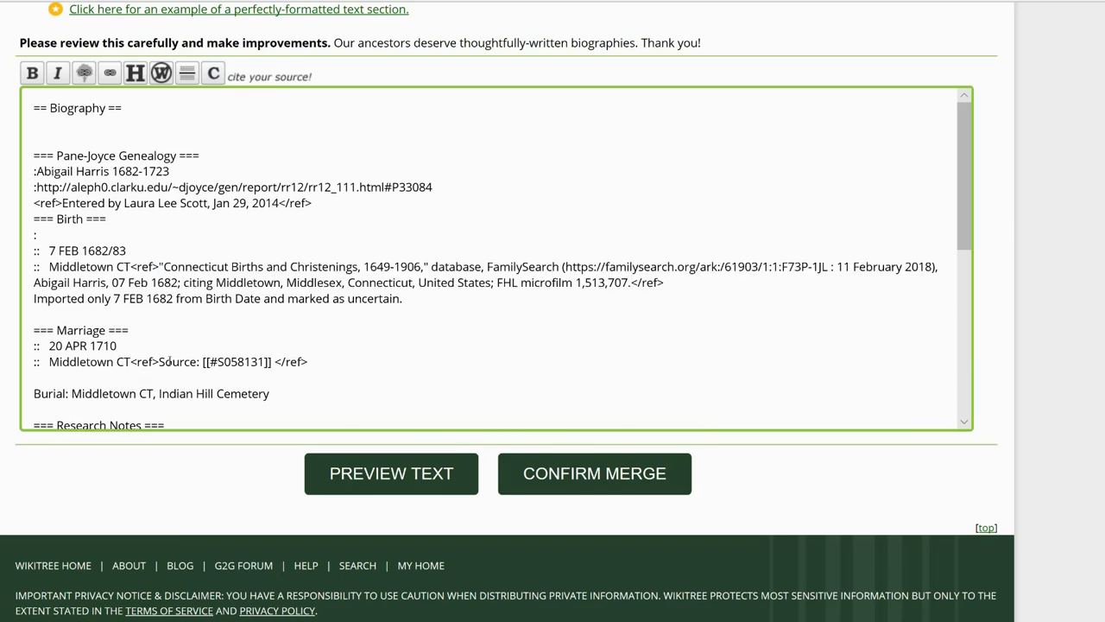
Delete the uncertain birth date import note and replace the marriage reference with the Connecticut Marriages, 1640-1939 FamilySearch citation.
{"action": "left_click_drag", "start_coordinate": [31, 299], "coordinate": [408, 308]}
{"action": "key", "text": "BackSpace"}
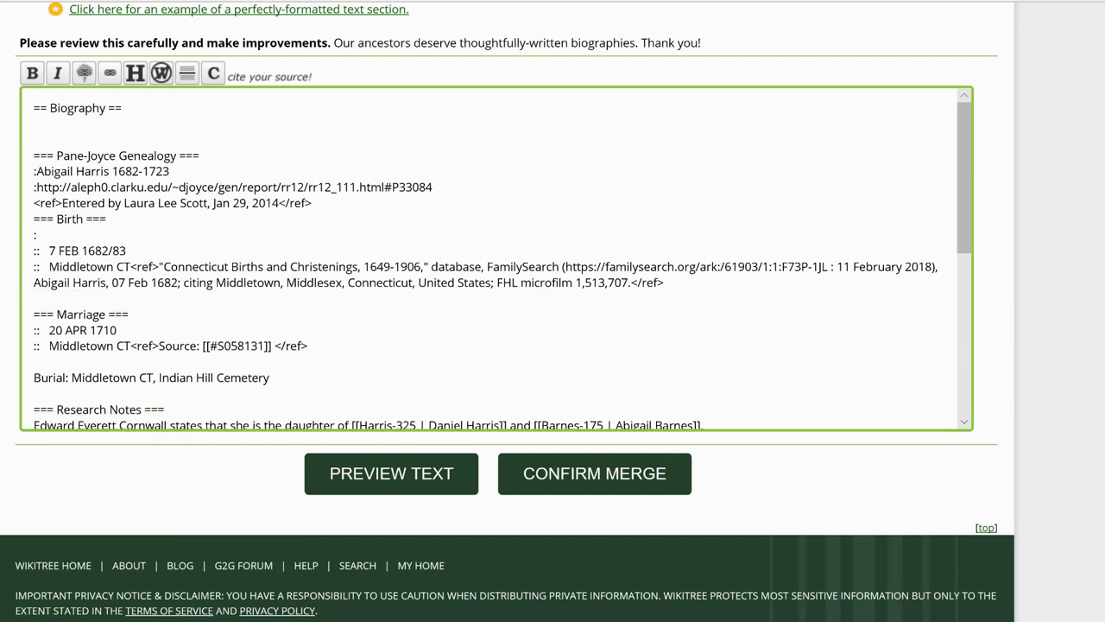
{"action": "left_click_drag", "start_coordinate": [159, 345], "coordinate": [276, 346]}
{"action": "key", "text": "ctrl+v"}
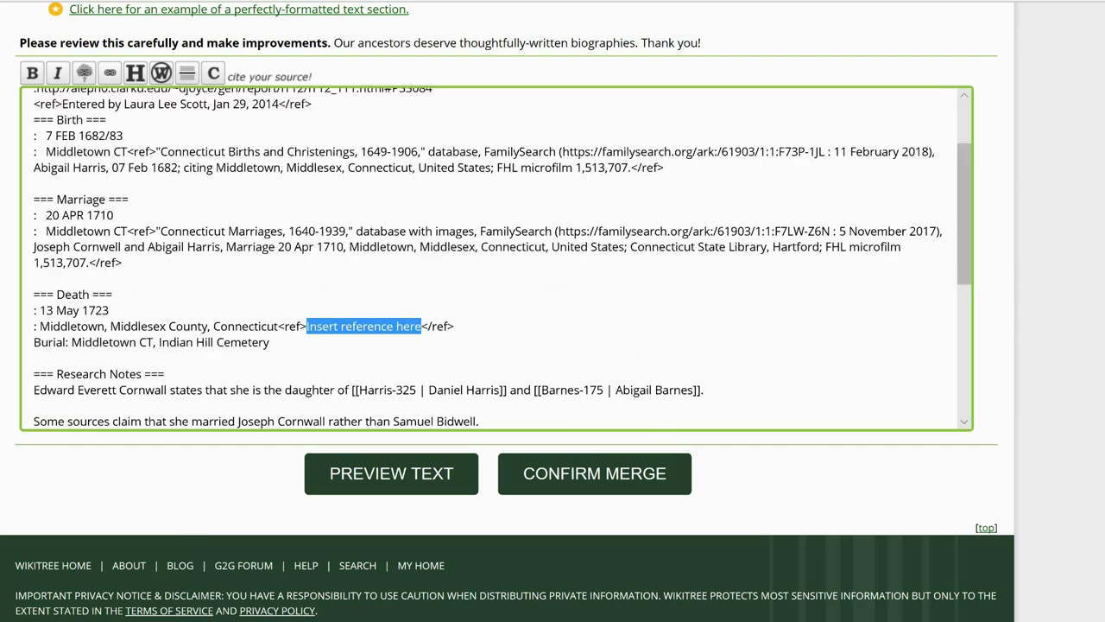
Insert the Find A Grave memorial citation as the death place reference and remove the website address from it.
{"action": "key", "text": "ctrl+v"}
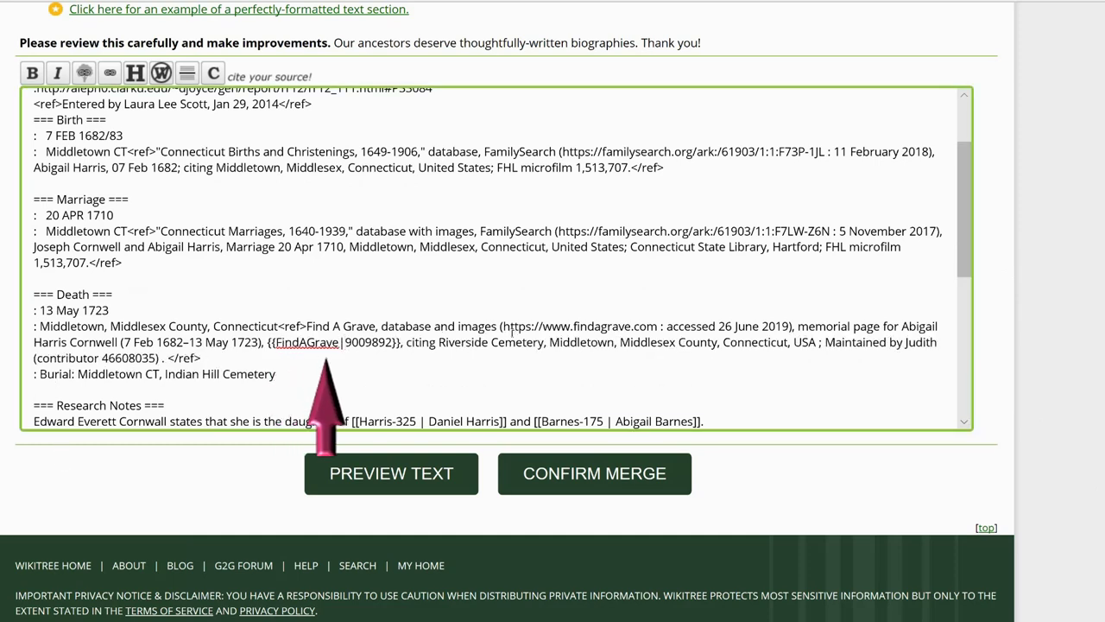
{"action": "left_click_drag", "start_coordinate": [503, 329], "coordinate": [670, 332]}
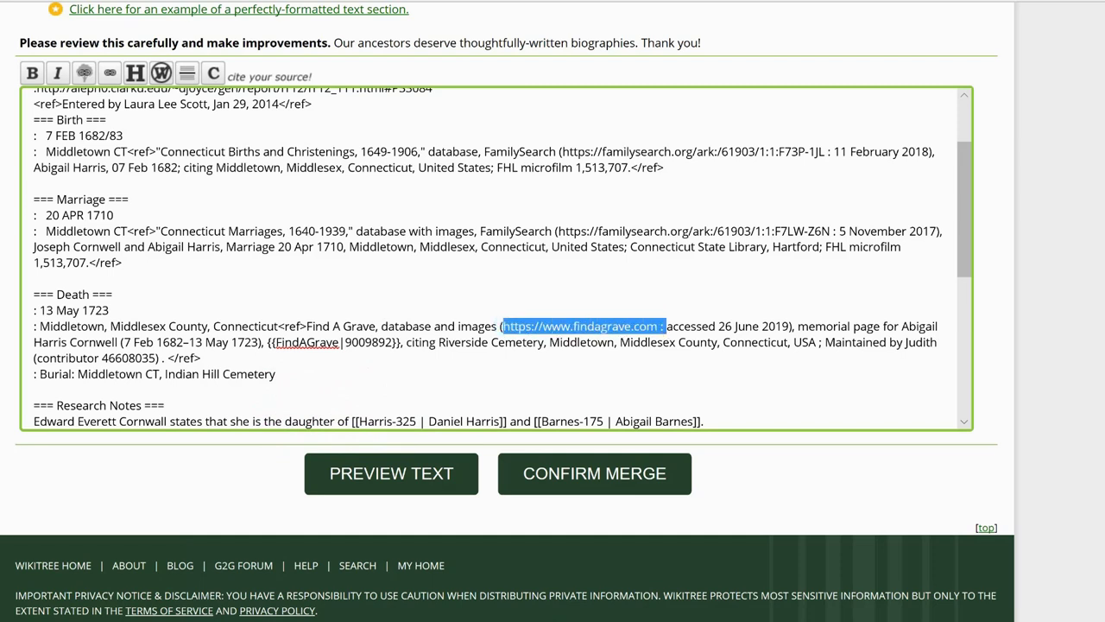
{"action": "key", "text": "BackSpace"}
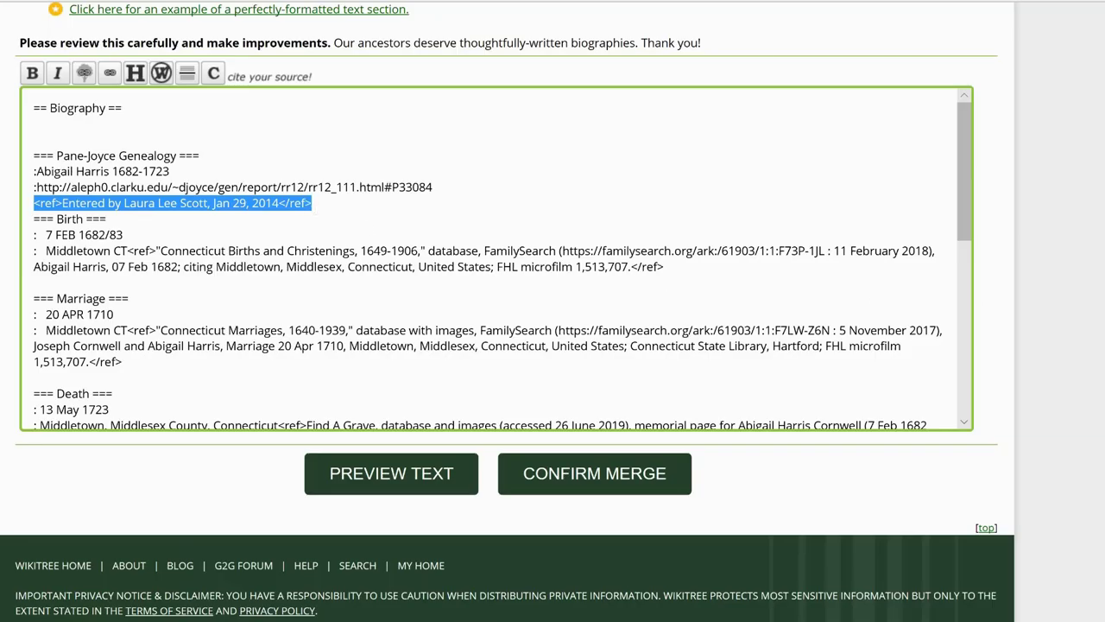
Move the "Entered by" note from the Pane-Joyce Genealogy section to the end of Acknowledgments and strip its ref tags.
{"action": "key", "text": "ctrl+x"}
{"action": "key", "text": "ctrl+End"}
{"action": "key", "text": "ctrl+v"}
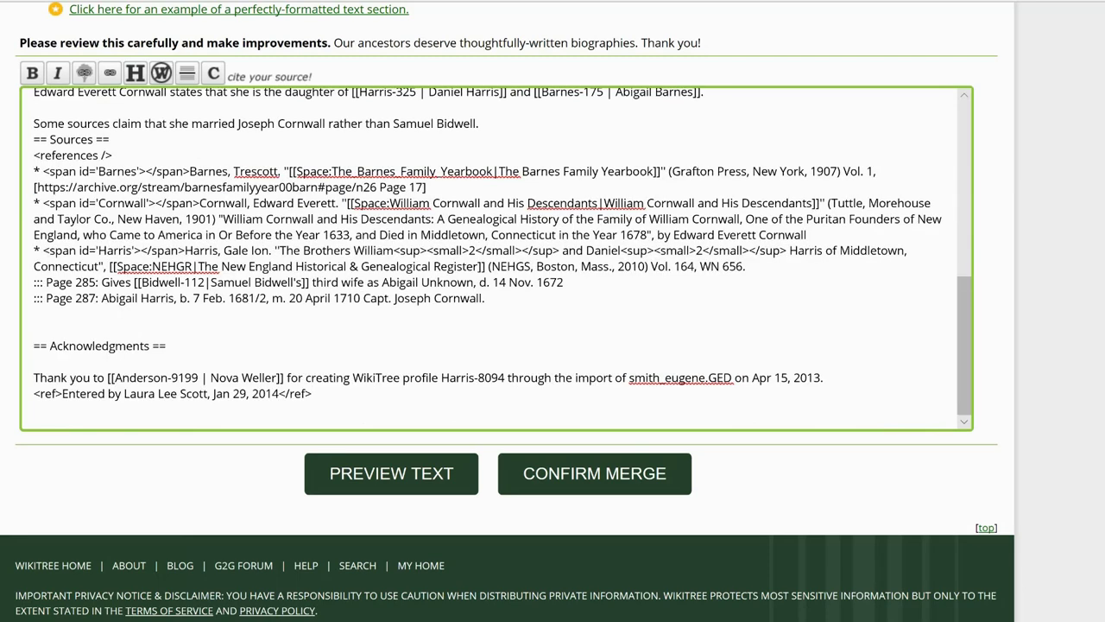
{"action": "left_click", "coordinate": [62, 394]}
{"action": "left_click_drag", "start_coordinate": [63, 395], "coordinate": [33, 394]}
{"action": "key", "text": "BackSpace"}
{"action": "left_click_drag", "start_coordinate": [284, 395], "coordinate": [255, 395]}
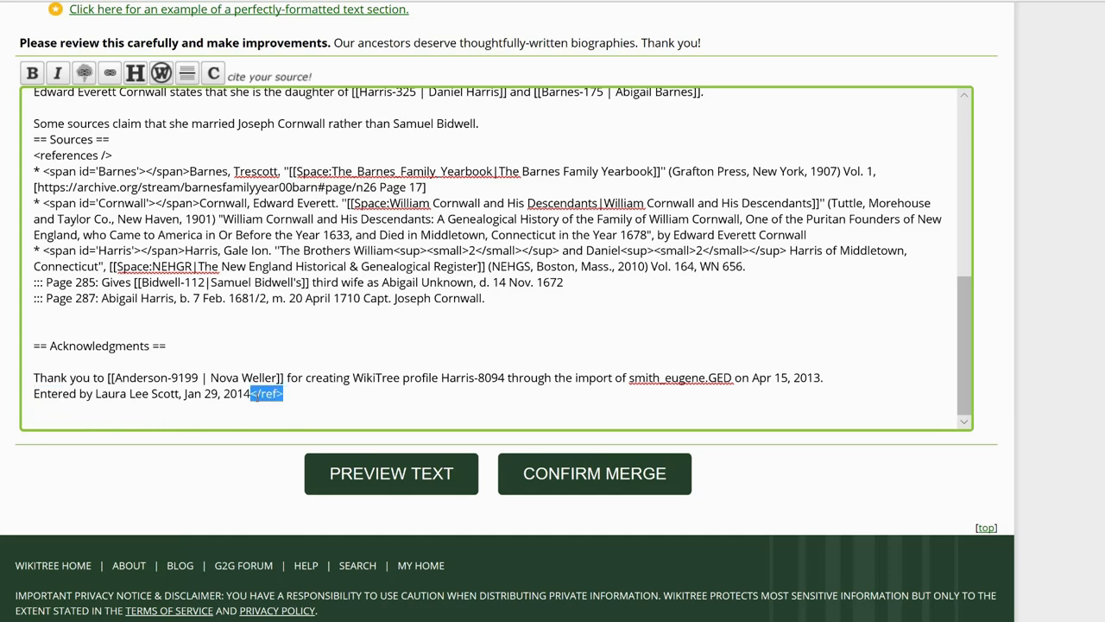
{"action": "key", "text": "BackSpace"}
Turn both Acknowledgments lines into bullet points and remove the blank line below the heading.
{"action": "left_click", "coordinate": [34, 380]}
{"action": "type", "text": "*"}
{"action": "left_click", "coordinate": [35, 394]}
{"action": "type", "text": "*"}
{"action": "left_click", "coordinate": [40, 367]}
{"action": "key", "text": "BackSpace"}
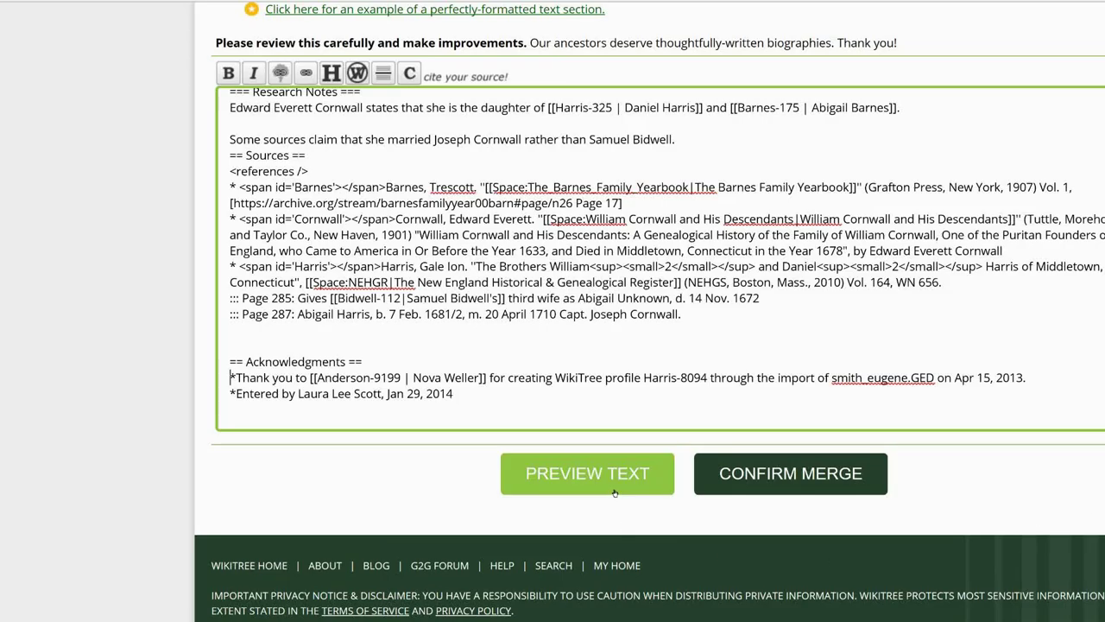
Preview the merged biography text and confirm the merge.
{"action": "left_click", "coordinate": [609, 484]}
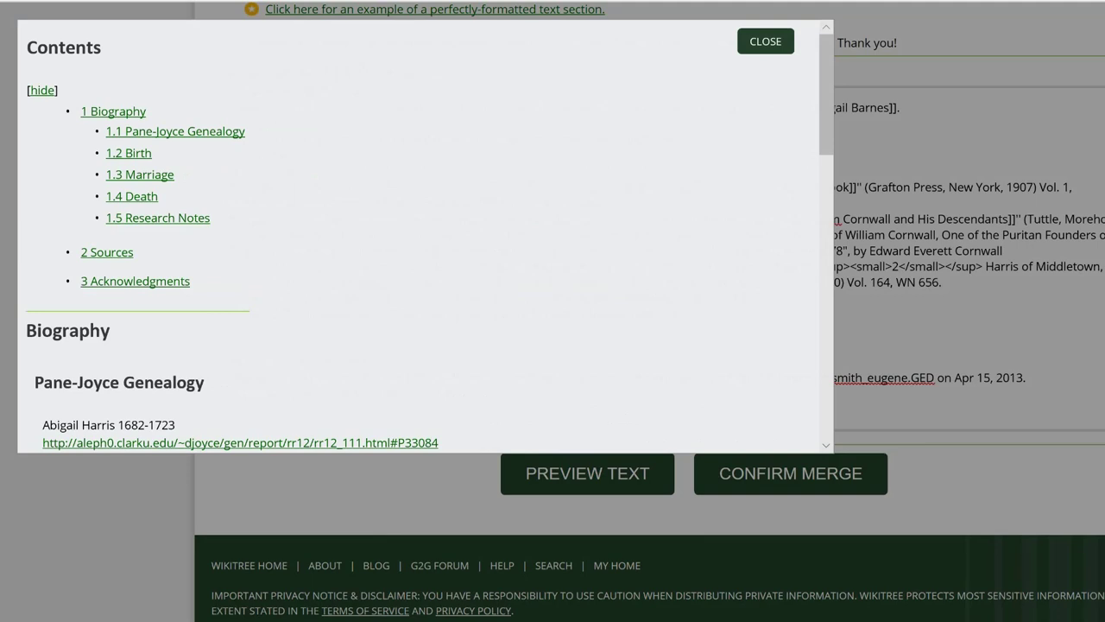
{"action": "left_click_drag", "start_coordinate": [828, 56], "coordinate": [831, 143]}
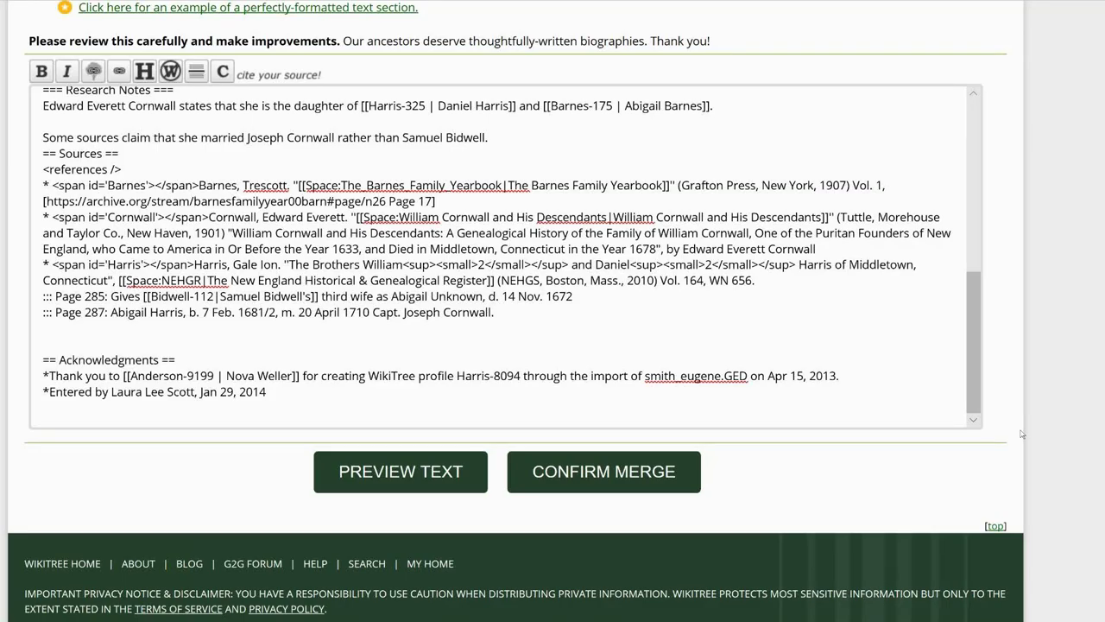
{"action": "scroll", "coordinate": [627, 469], "scroll_direction": "down", "scroll_amount": 1}
{"action": "left_click", "coordinate": [627, 468]}
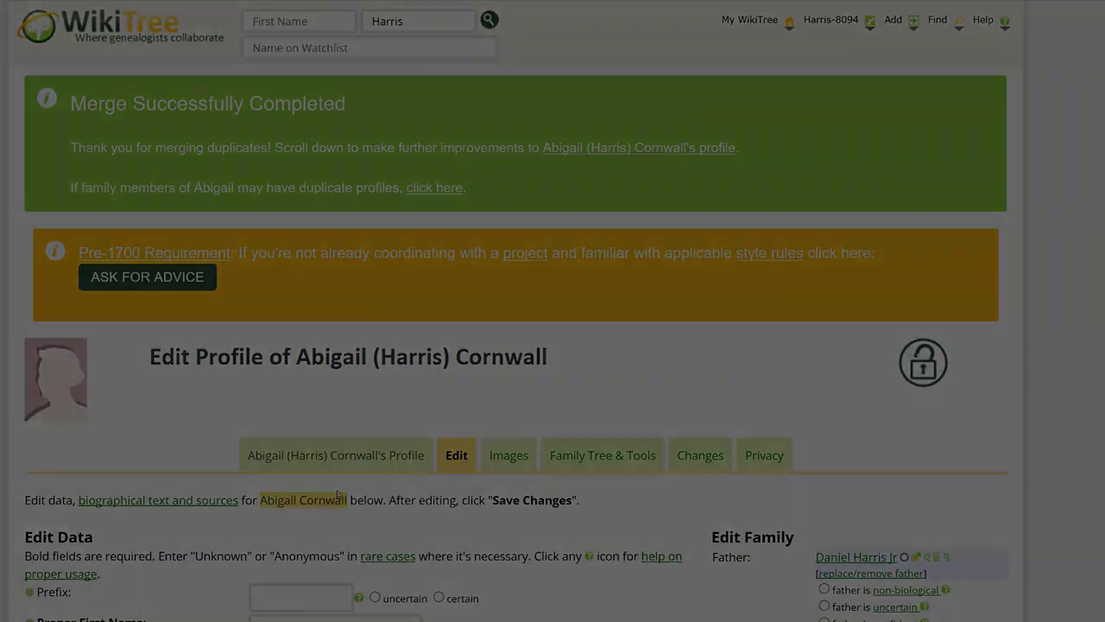
In the merged profile, add the Connecticut Deaths and Burials, 1772-1934 citation as the death place reference and remove "/83" from the birth date.
{"action": "left_click", "coordinate": [337, 499]}
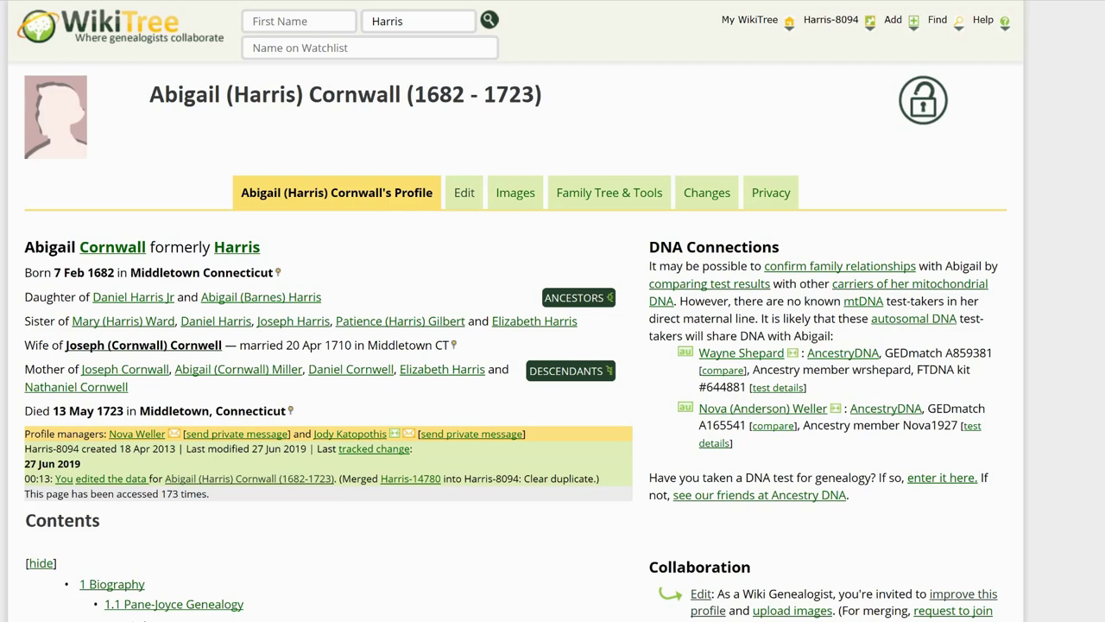
{"action": "scroll", "coordinate": [517, 309], "scroll_direction": "down", "scroll_amount": 6}
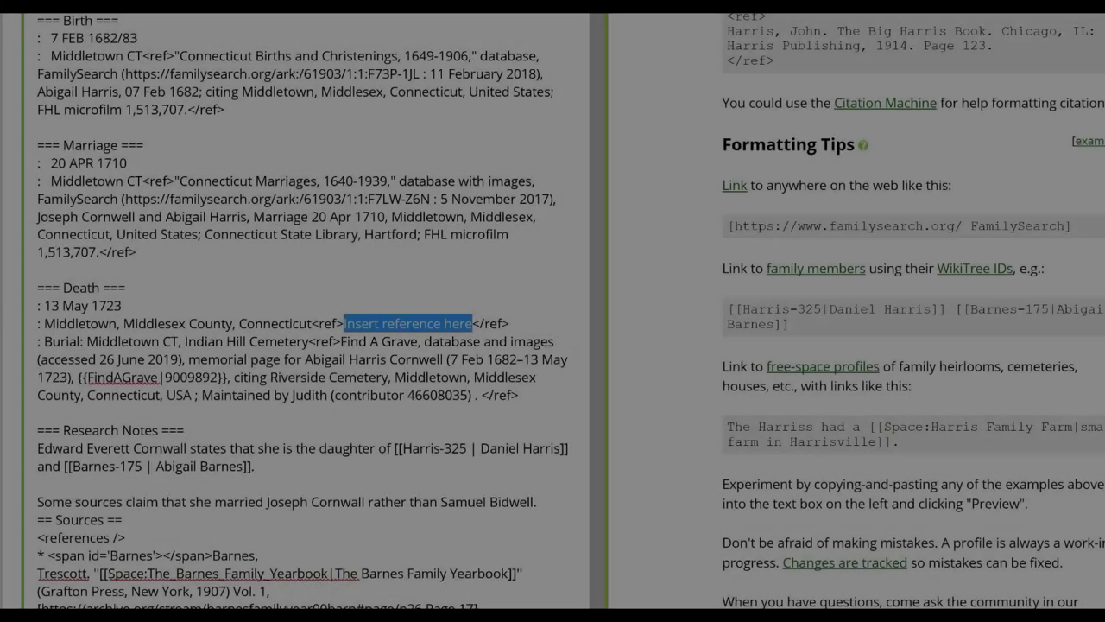
{"action": "key", "text": "ctrl+v"}
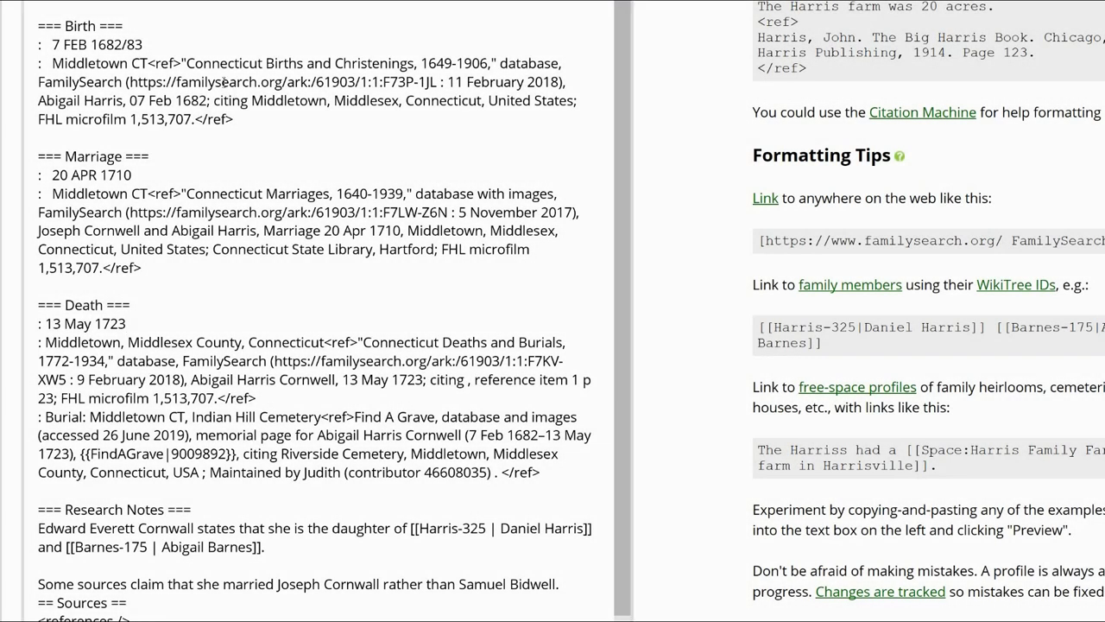
{"action": "left_click_drag", "start_coordinate": [121, 45], "coordinate": [142, 45]}
{"action": "key", "text": "Delete"}
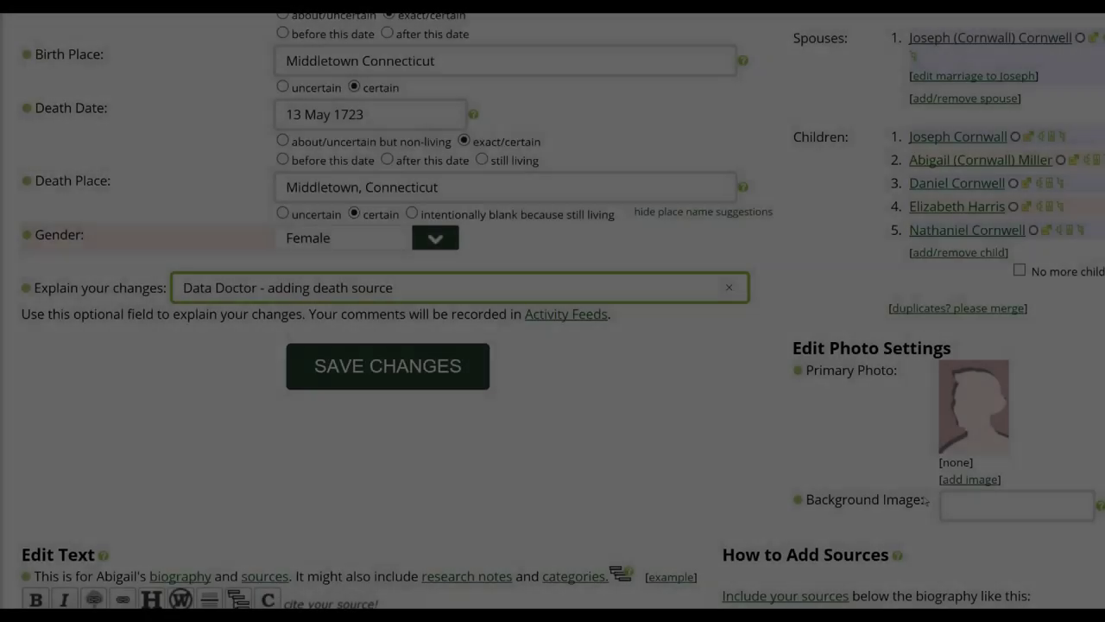